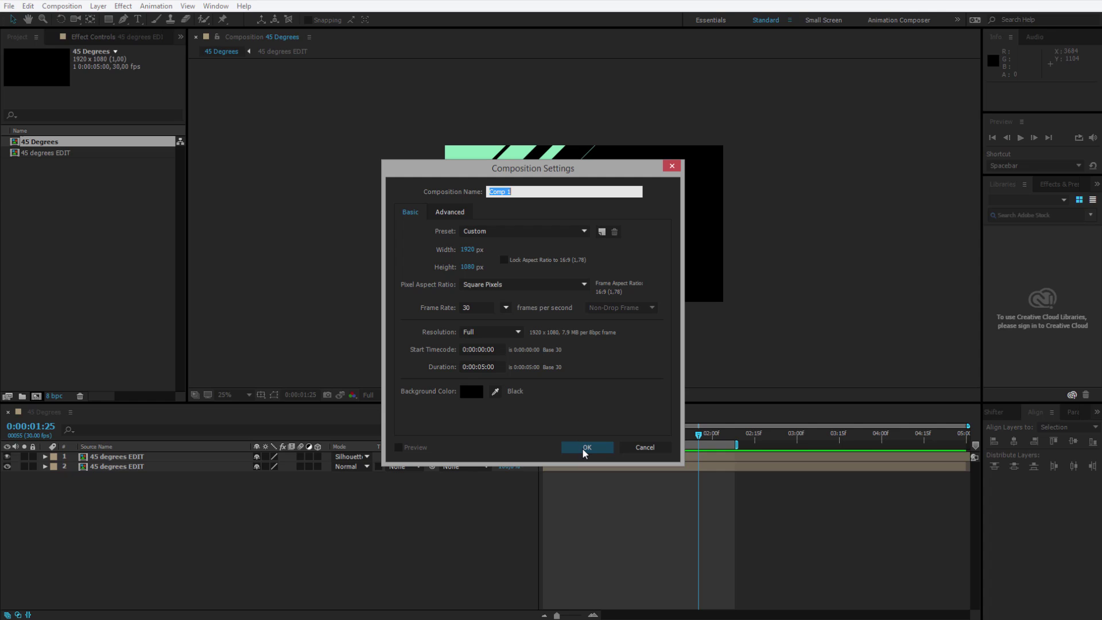
{"action": "type", "text": "Masky"}
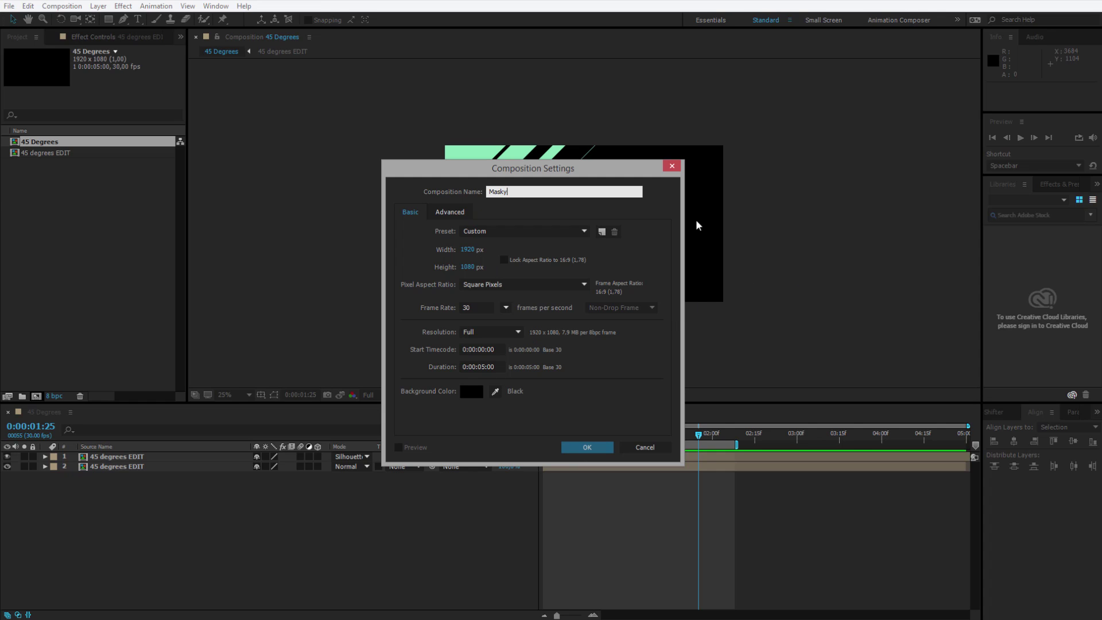
Step: Confirm the new 1920×1080, 30 fps composition under the name 'Masky'
{"action": "left_click", "coordinate": [583, 453]}
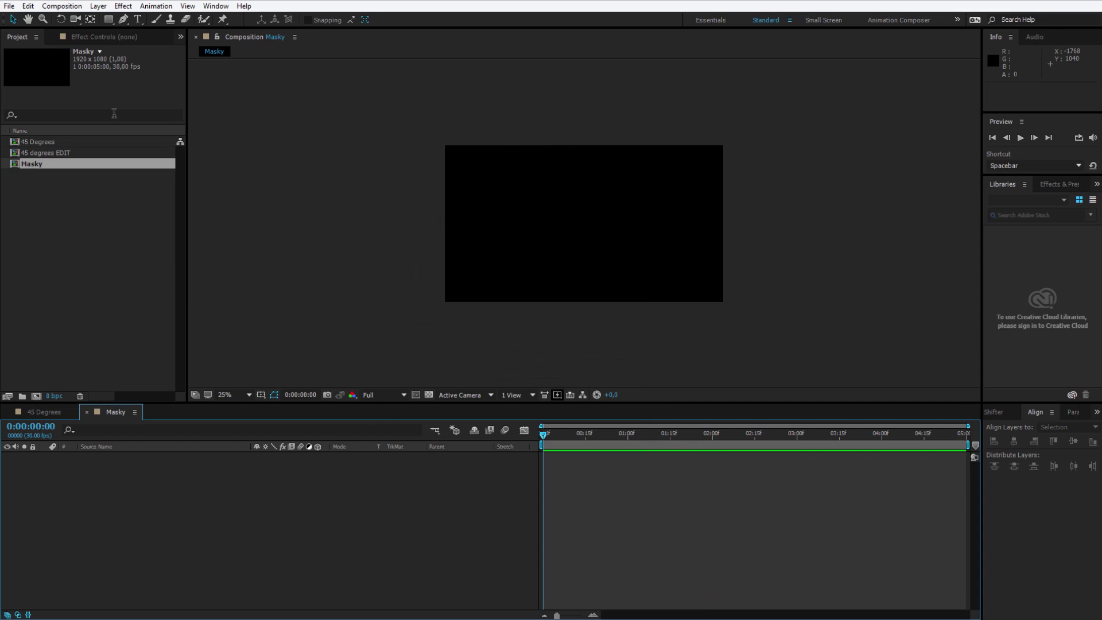
Step: Create a comp-sized rectangle shape layer and change its fill to pale cream EEF2D3
{"action": "left_click_drag", "start_coordinate": [107, 23], "coordinate": [147, 34]}
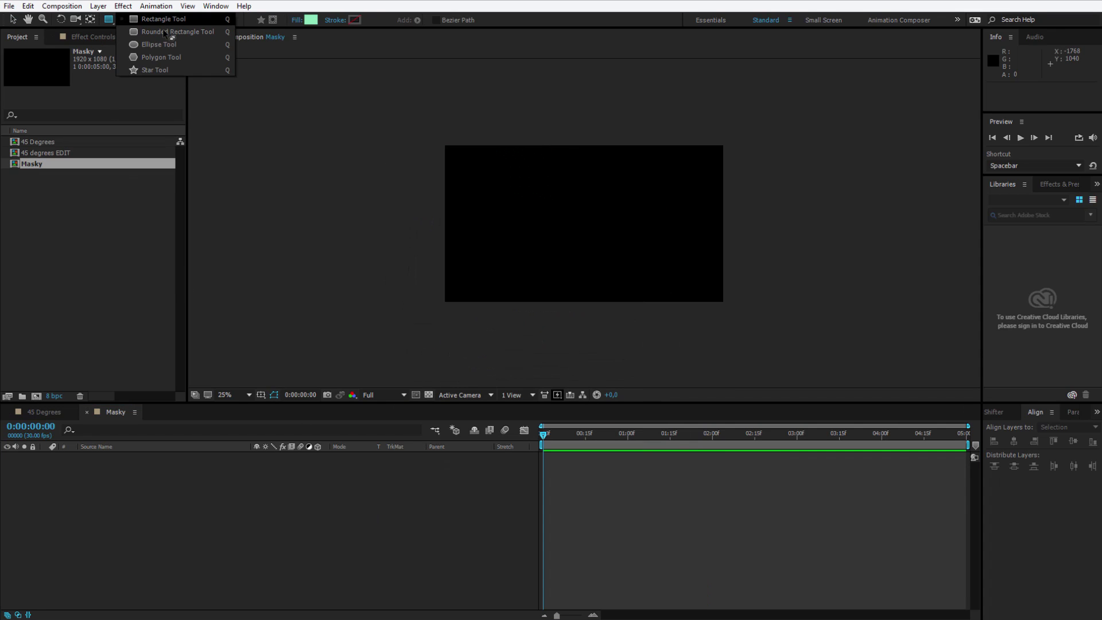
{"action": "double_click", "coordinate": [109, 19]}
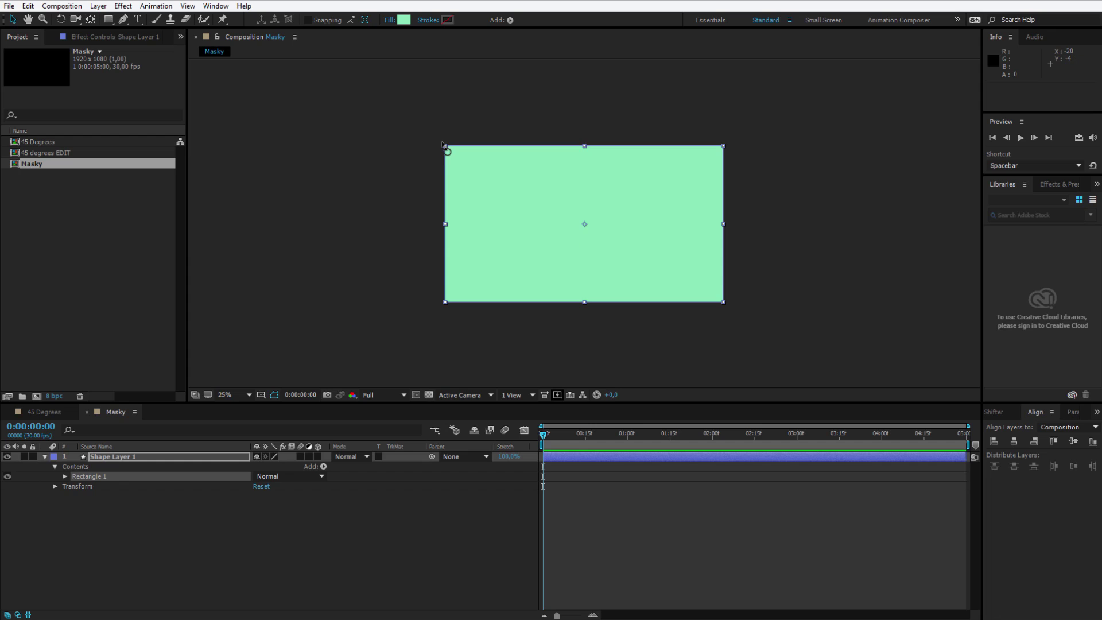
{"action": "left_click", "coordinate": [403, 19]}
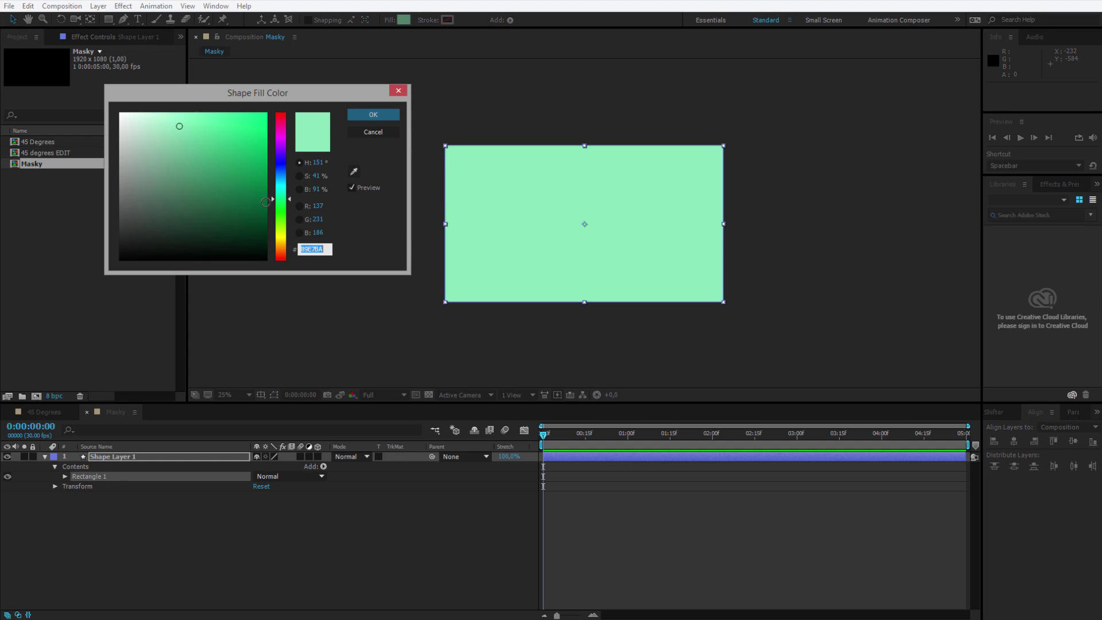
{"action": "left_click", "coordinate": [286, 232]}
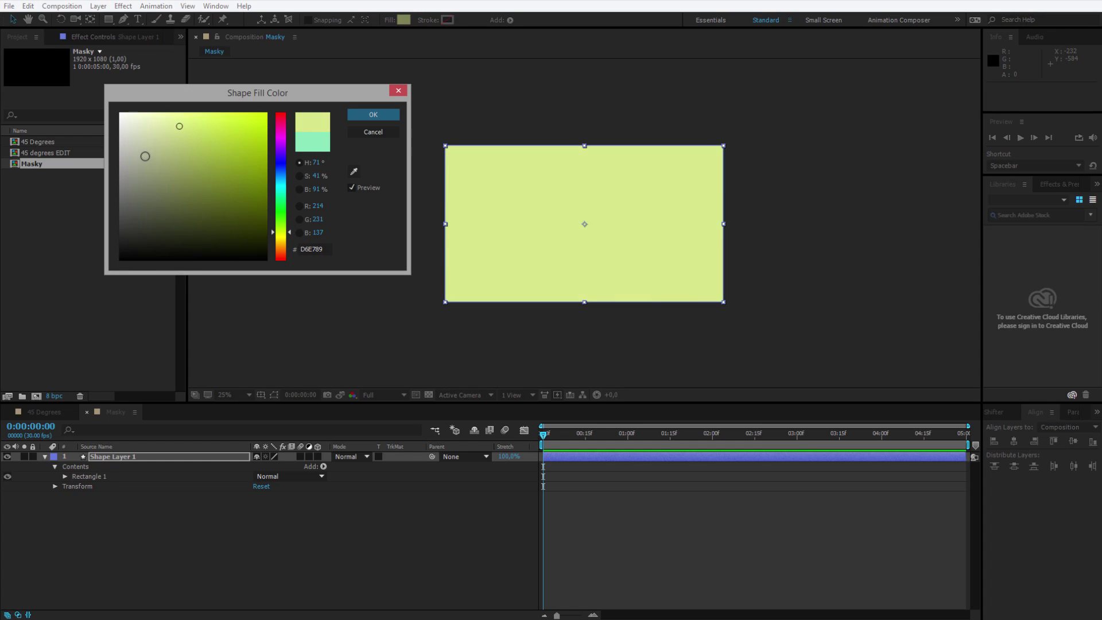
{"action": "left_click", "coordinate": [148, 147]}
{"action": "left_click", "coordinate": [141, 119]}
{"action": "left_click", "coordinate": [143, 134]}
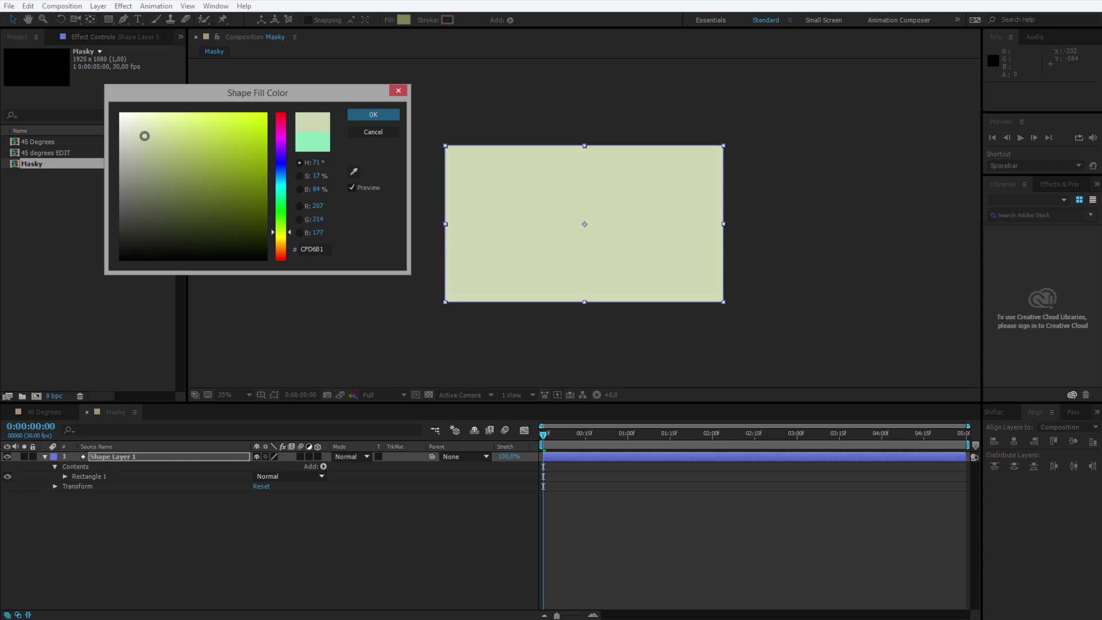
{"action": "left_click", "coordinate": [280, 233]}
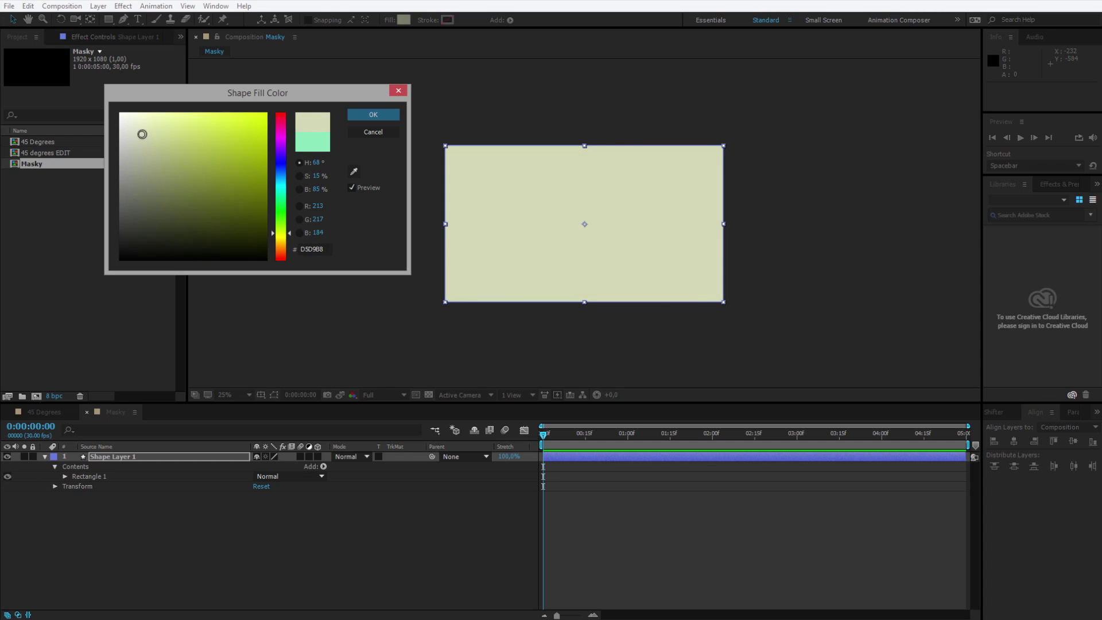
{"action": "left_click", "coordinate": [137, 120]}
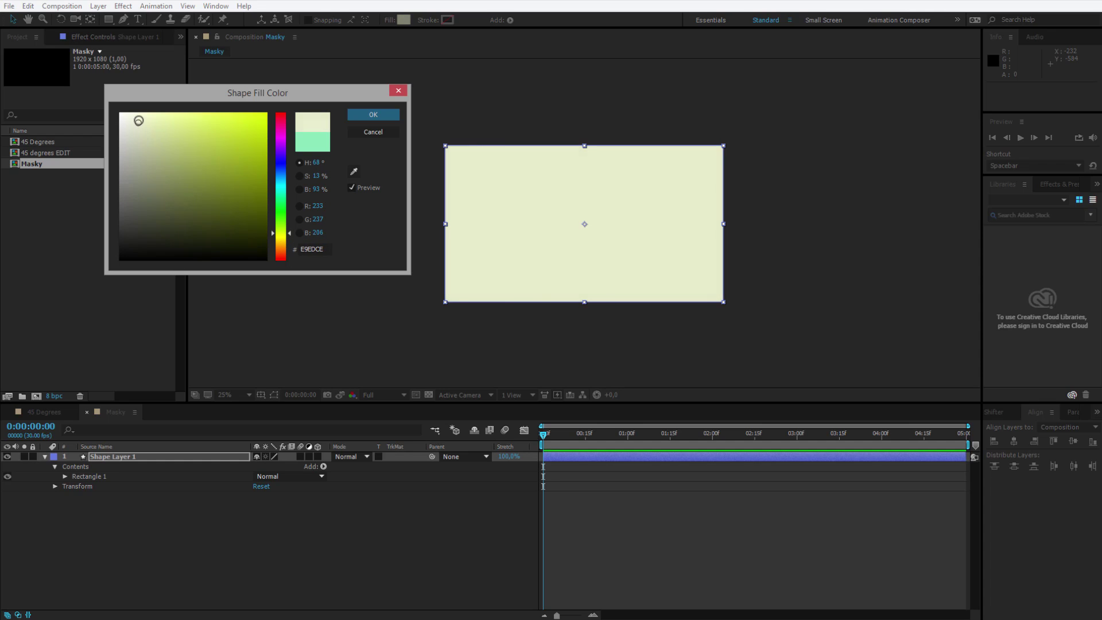
{"action": "left_click", "coordinate": [376, 116]}
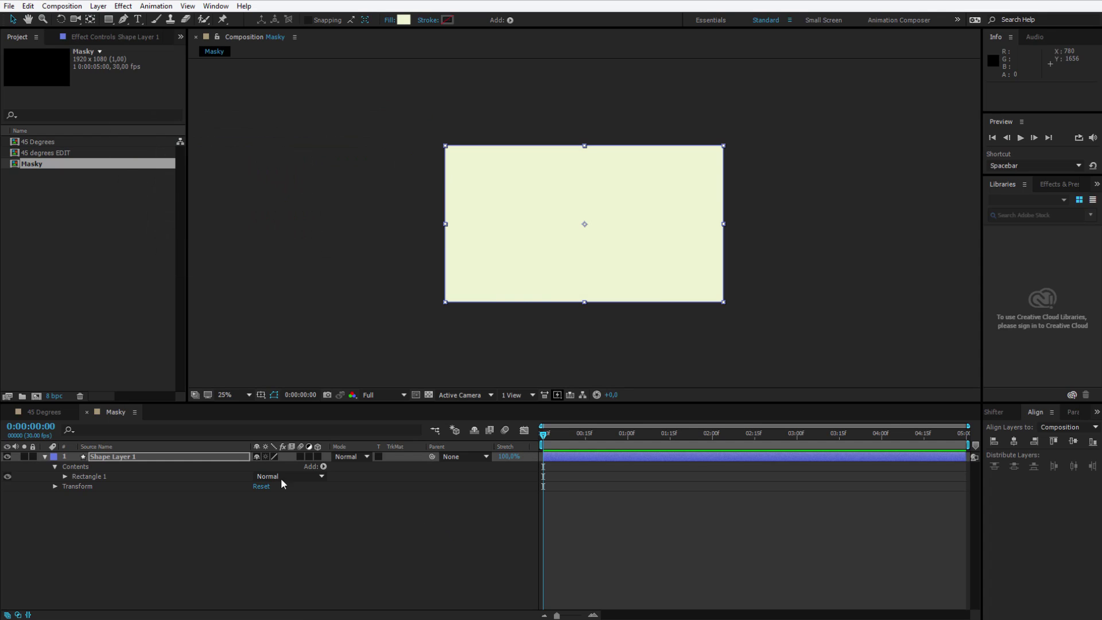
{"action": "key", "text": "Return"}
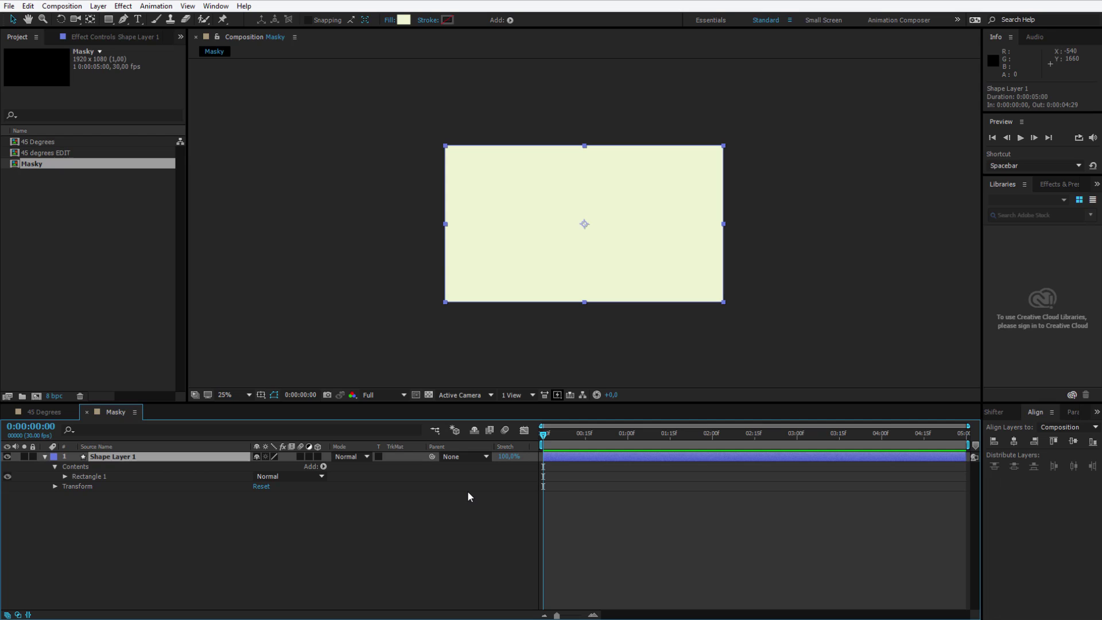
{"action": "left_click", "coordinate": [108, 19]}
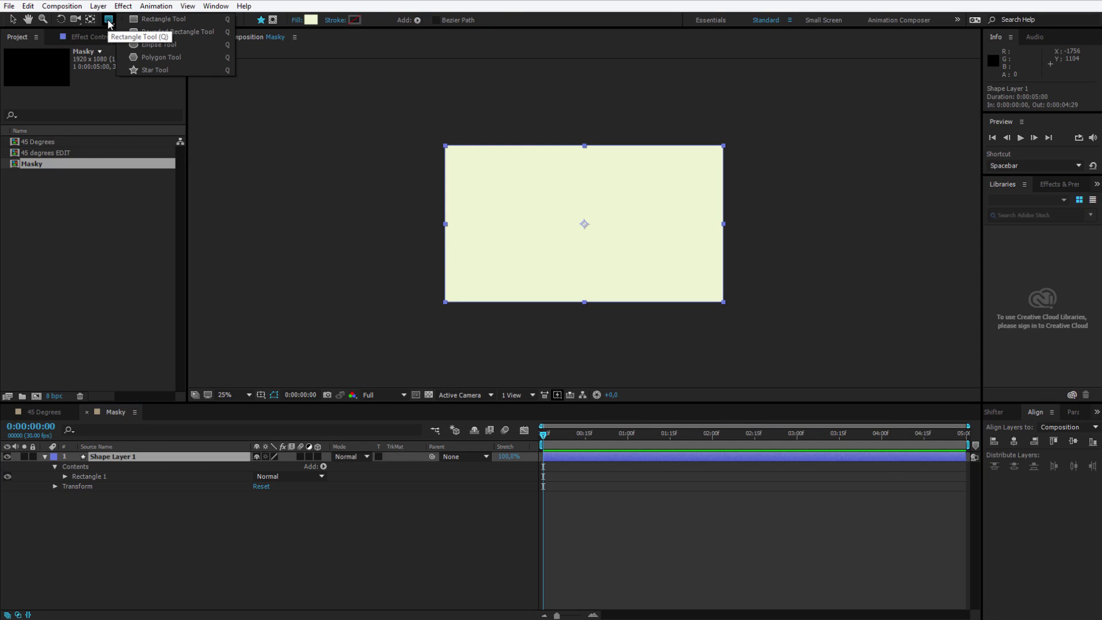
{"action": "left_click", "coordinate": [234, 119]}
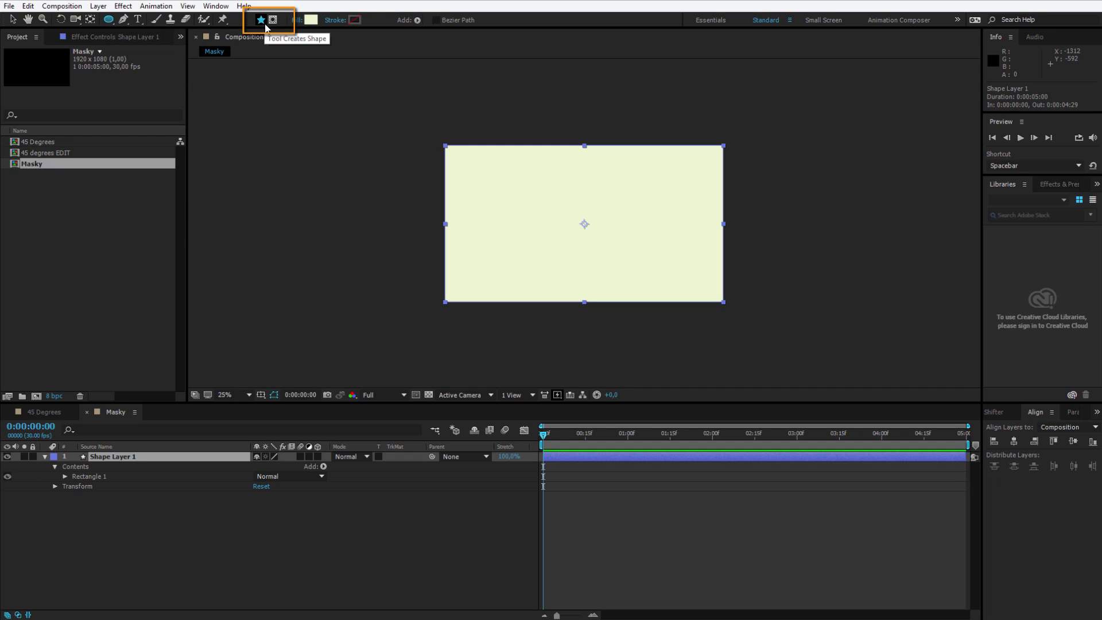
{"action": "left_click_drag", "start_coordinate": [459, 197], "coordinate": [592, 278]}
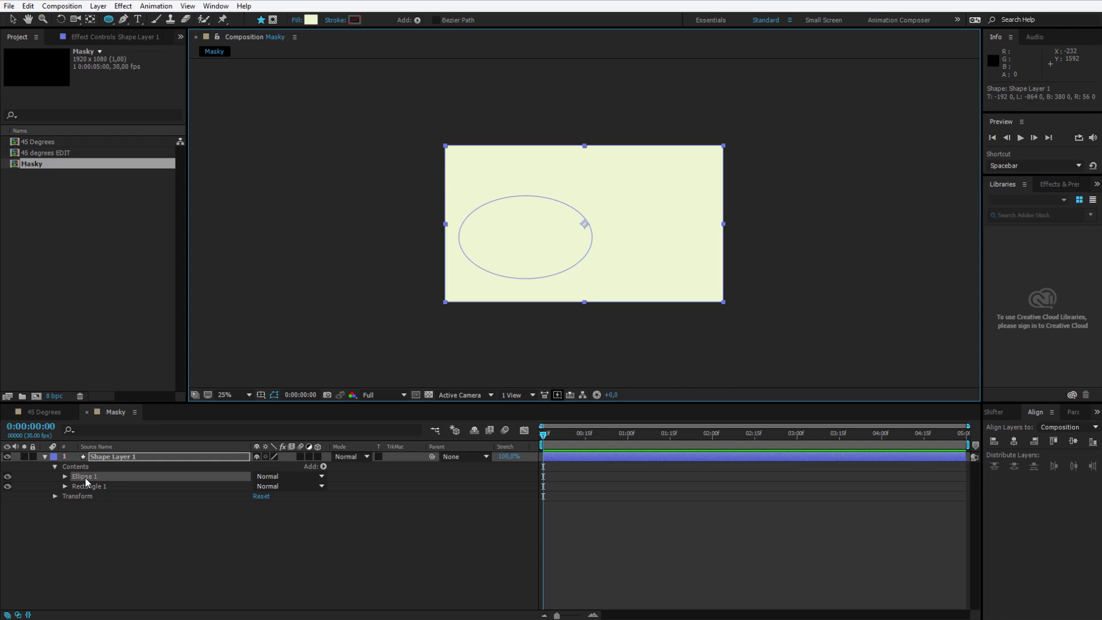
{"action": "key", "text": "ctrl+z"}
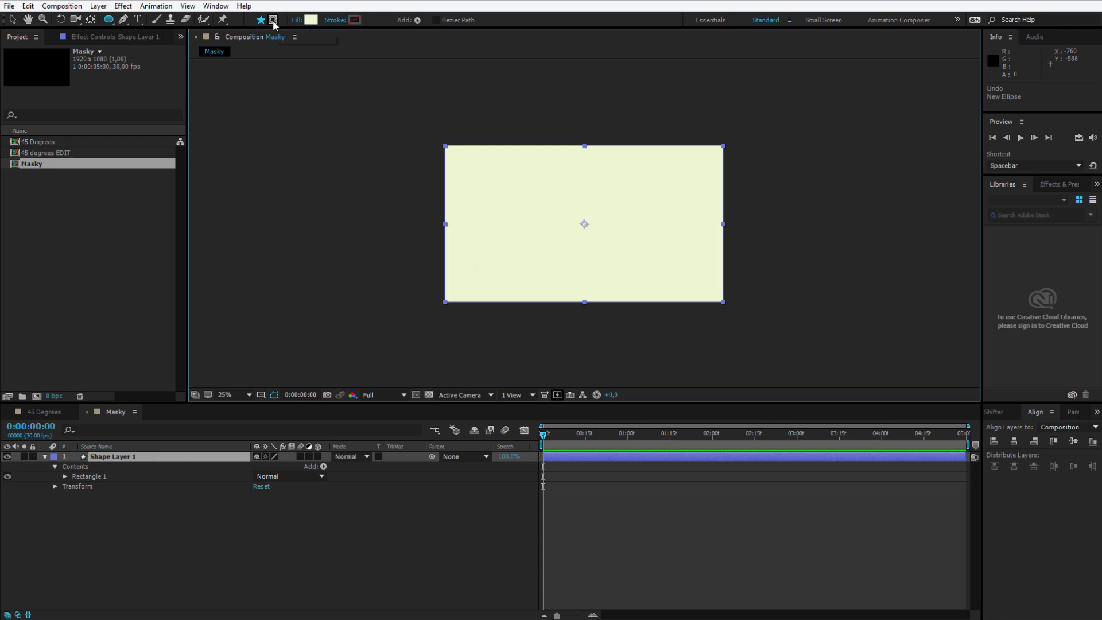
{"action": "left_click", "coordinate": [272, 19]}
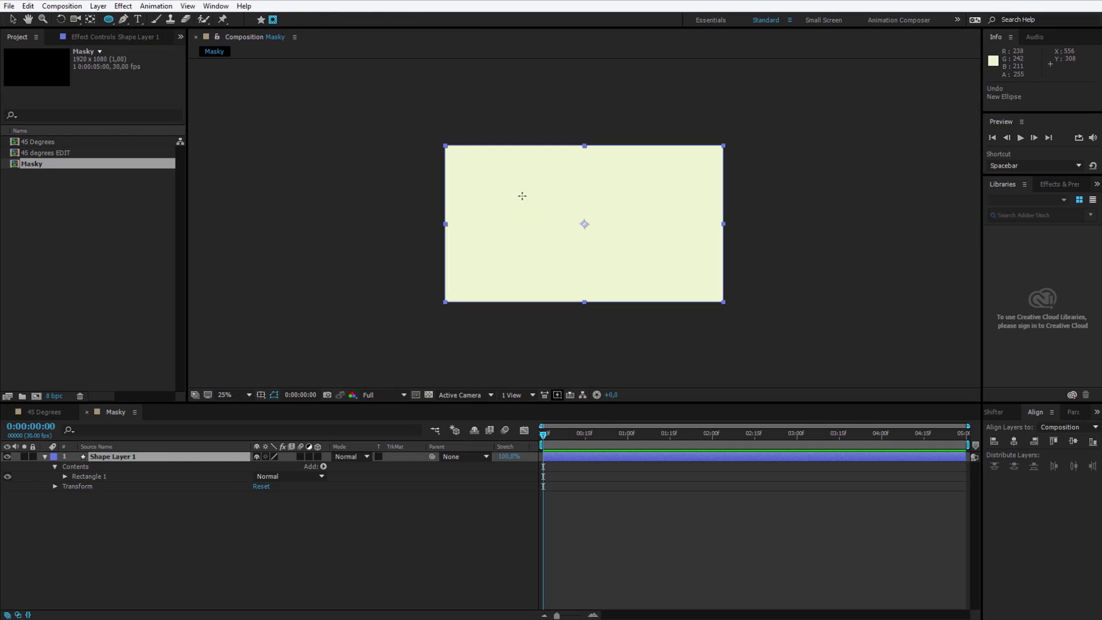
{"action": "left_click_drag", "start_coordinate": [511, 179], "coordinate": [636, 283]}
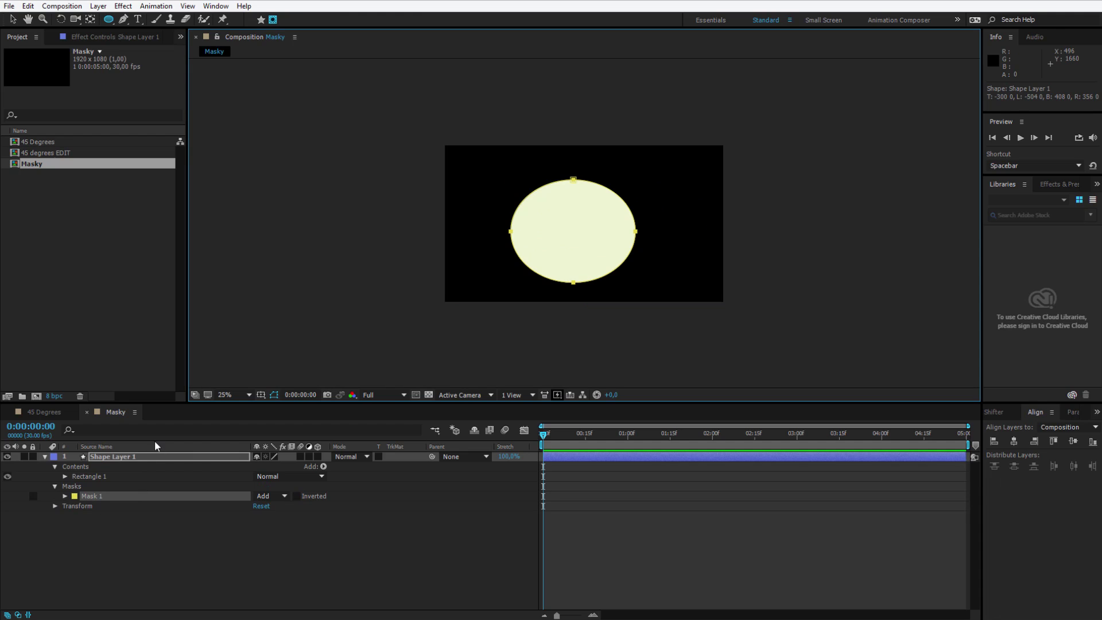
{"action": "left_click", "coordinate": [297, 497]}
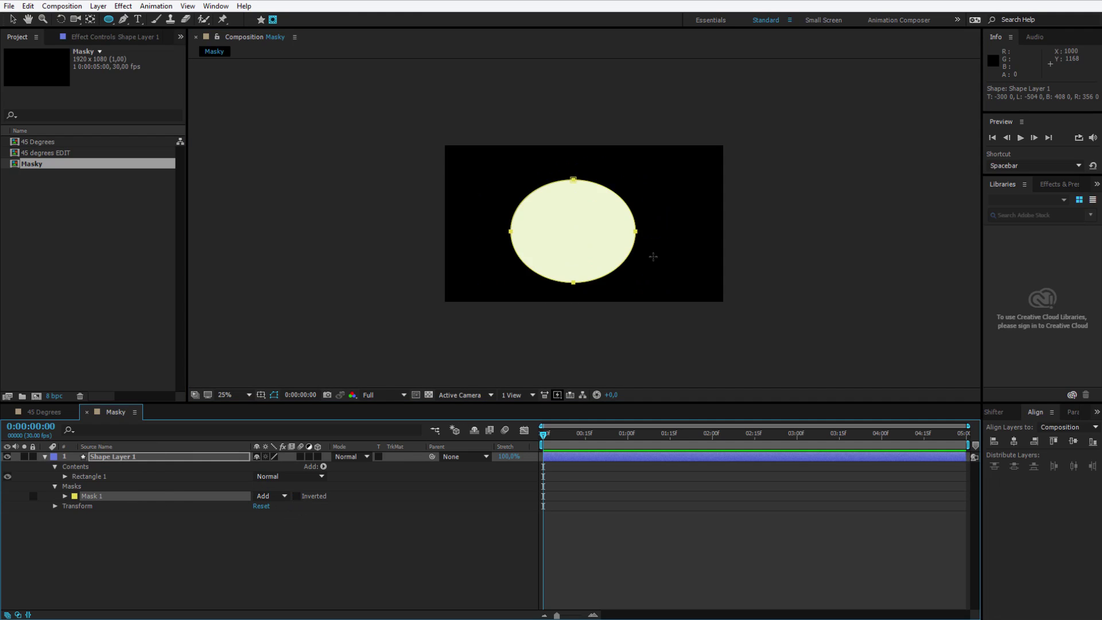
{"action": "key", "text": "ctrl+shift+i"}
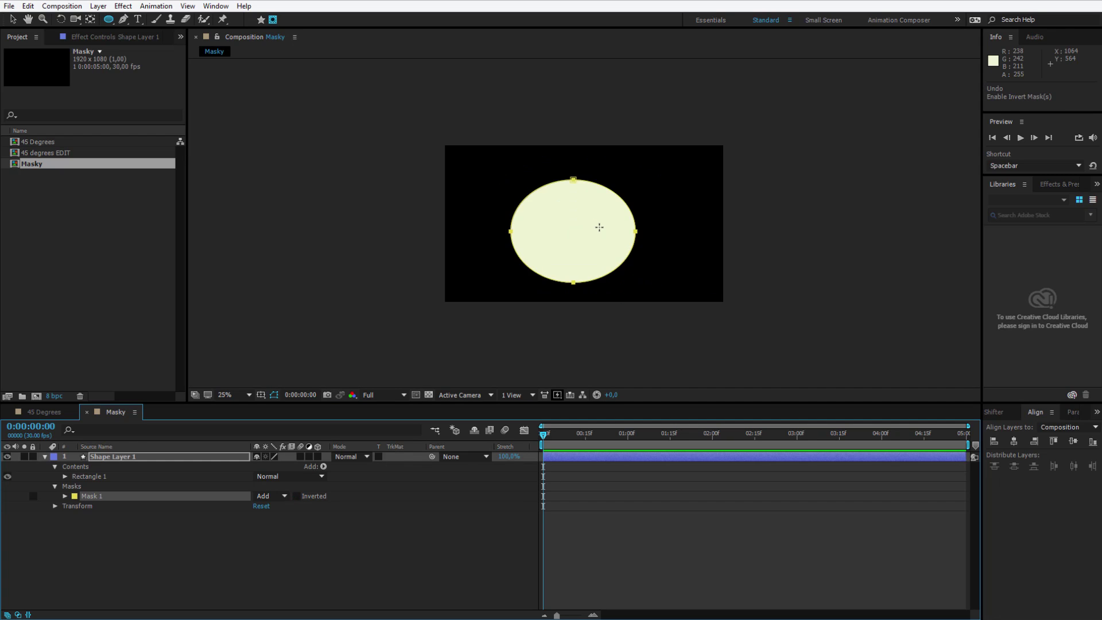
{"action": "key", "text": "ctrl+z"}
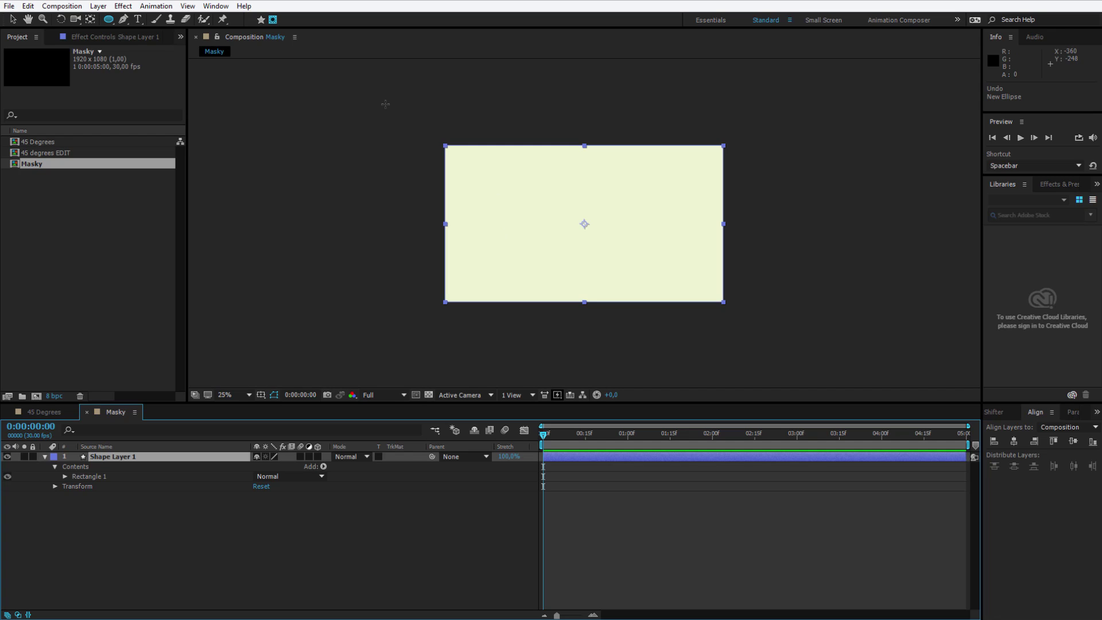
Step: Draw a large elliptical mask around the frame and reshape it
{"action": "mouse_move", "coordinate": [385, 103]}
{"action": "left_mouse_down"}
{"action": "mouse_move", "coordinate": [765, 326]}
{"action": "mouse_move", "coordinate": [736, 292]}
{"action": "mouse_move", "coordinate": [744, 283]}
{"action": "left_mouse_up"}
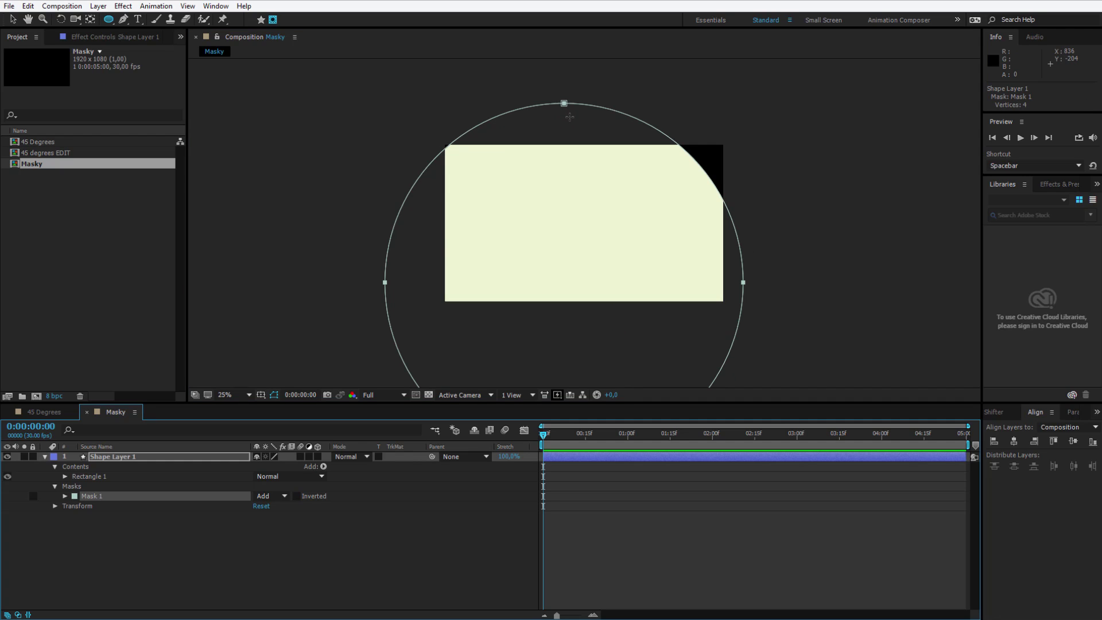
{"action": "key", "text": "v"}
{"action": "left_click_drag", "start_coordinate": [597, 77], "coordinate": [590, 51]}
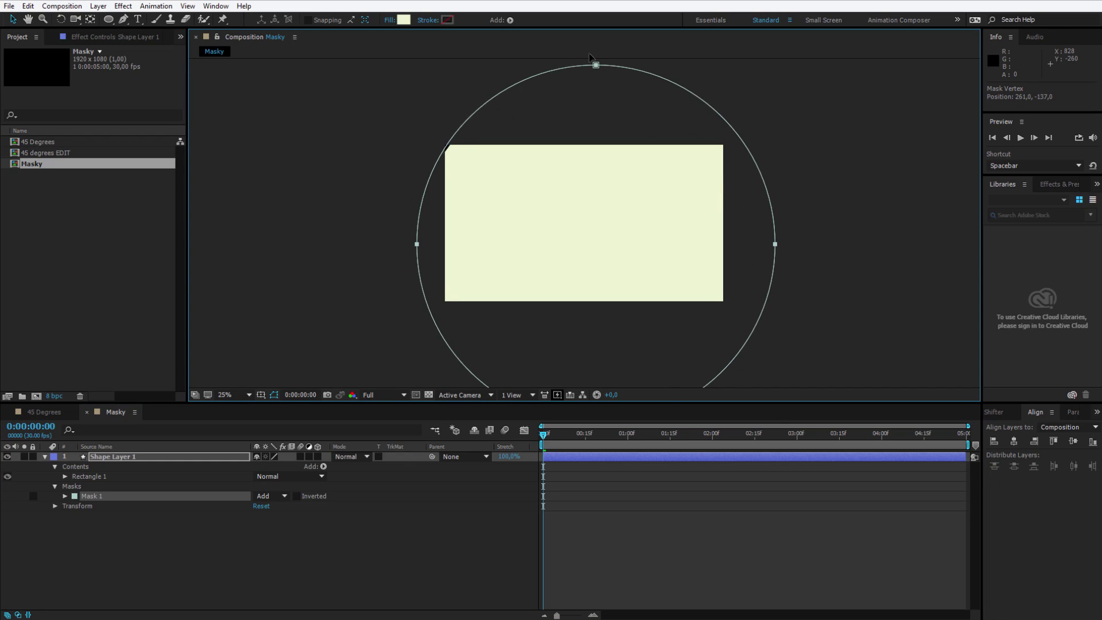
Step: Duplicate Mask 1 as Mask 2, recolour it magenta, and deselect the layer
{"action": "left_click", "coordinate": [142, 523]}
{"action": "left_click", "coordinate": [101, 497]}
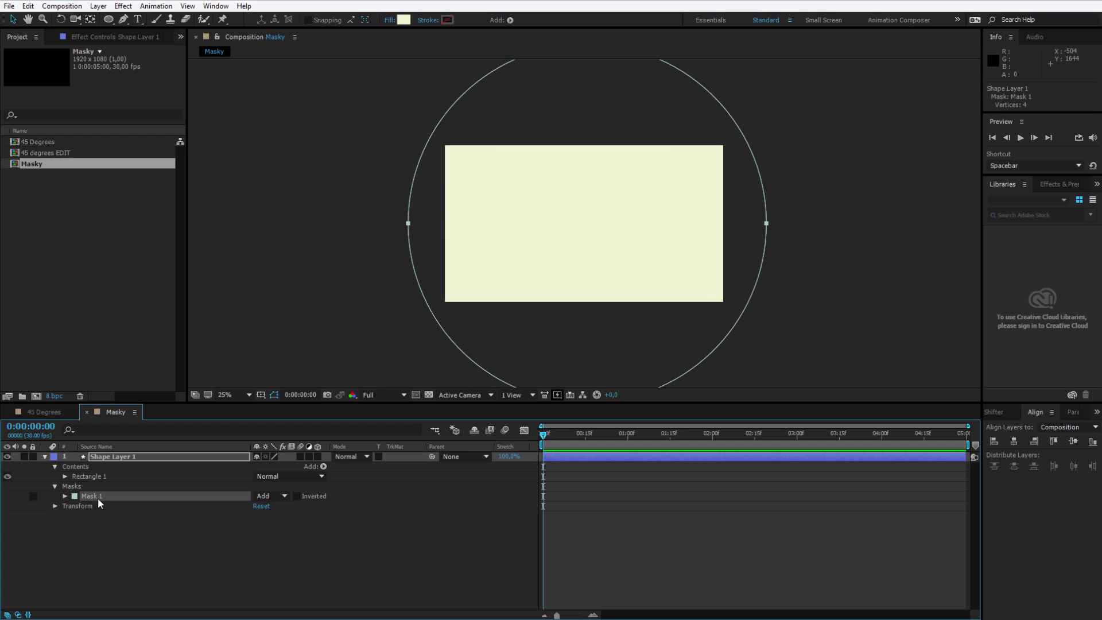
{"action": "key", "text": "ctrl+d"}
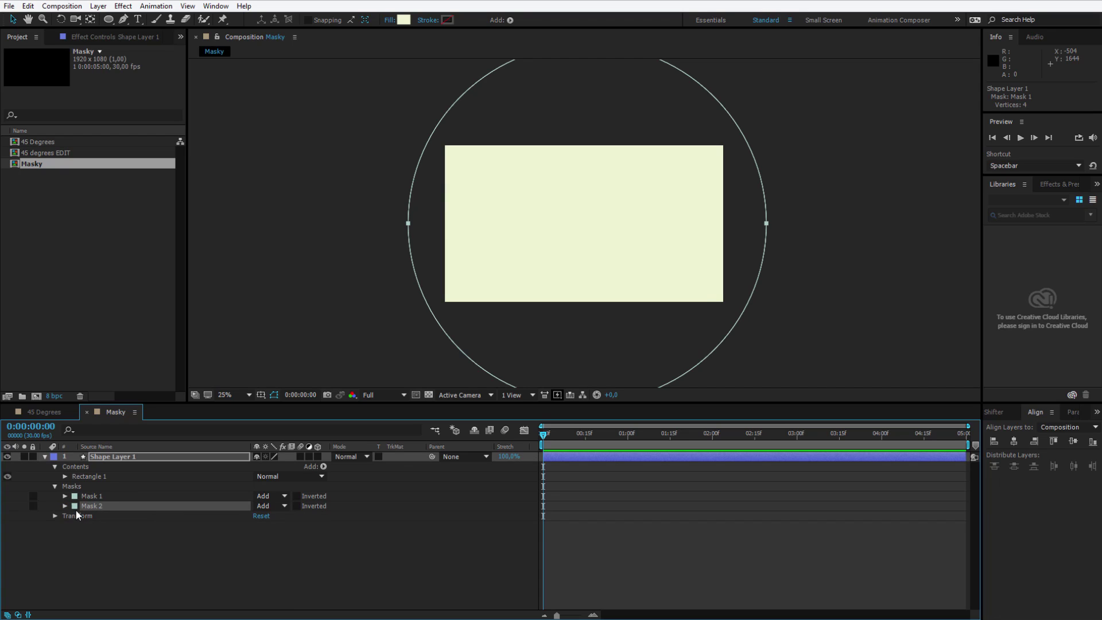
{"action": "left_click", "coordinate": [75, 507]}
{"action": "left_click", "coordinate": [274, 227]}
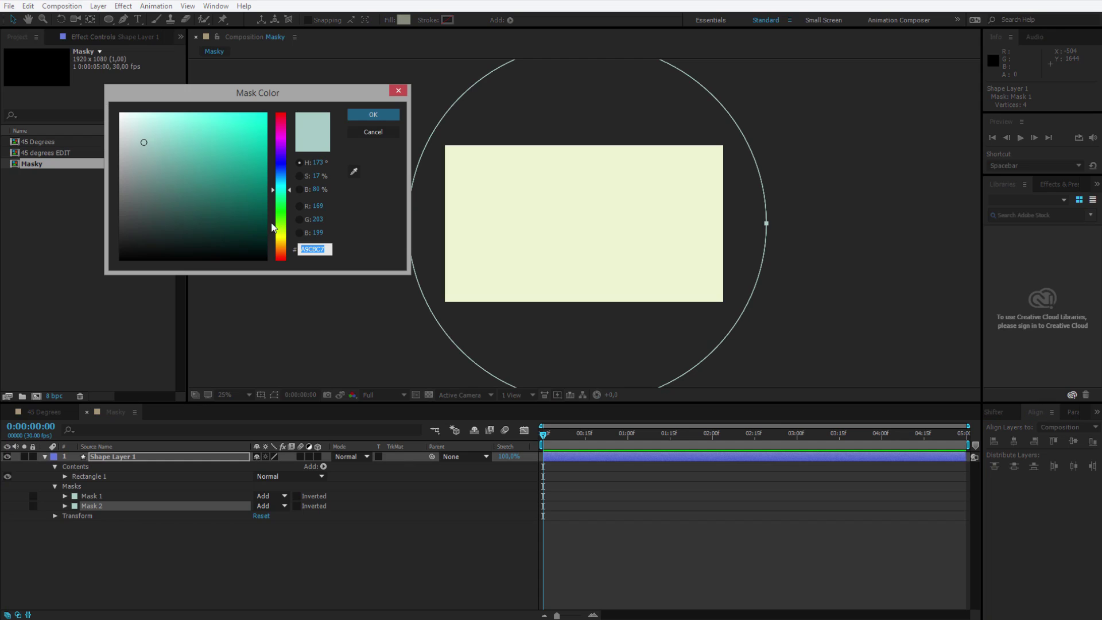
{"action": "left_click", "coordinate": [277, 132]}
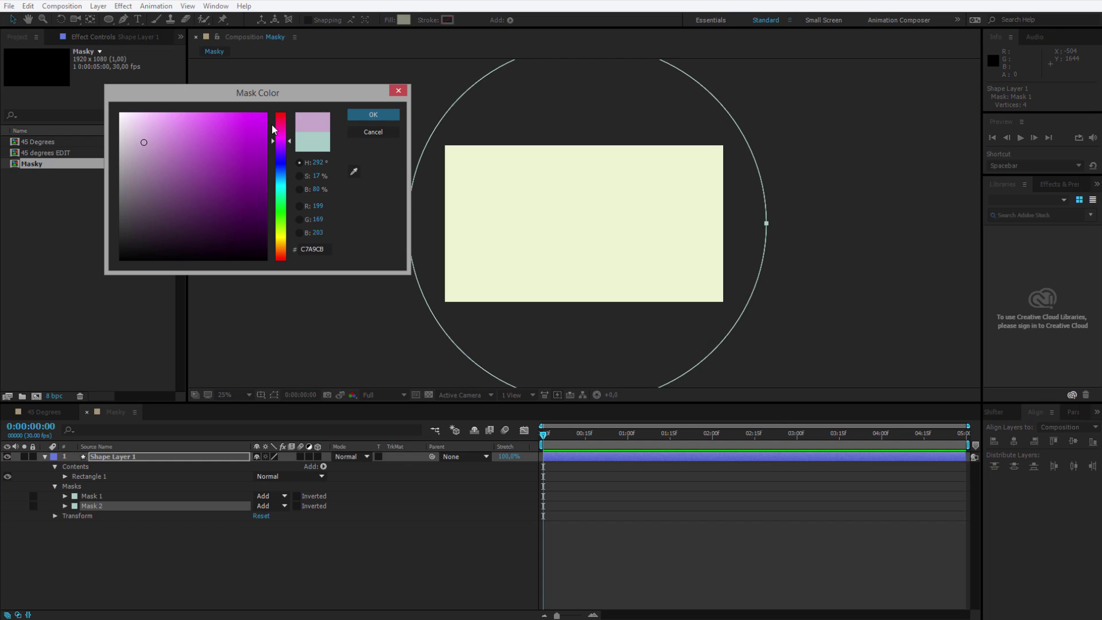
{"action": "left_click", "coordinate": [373, 115]}
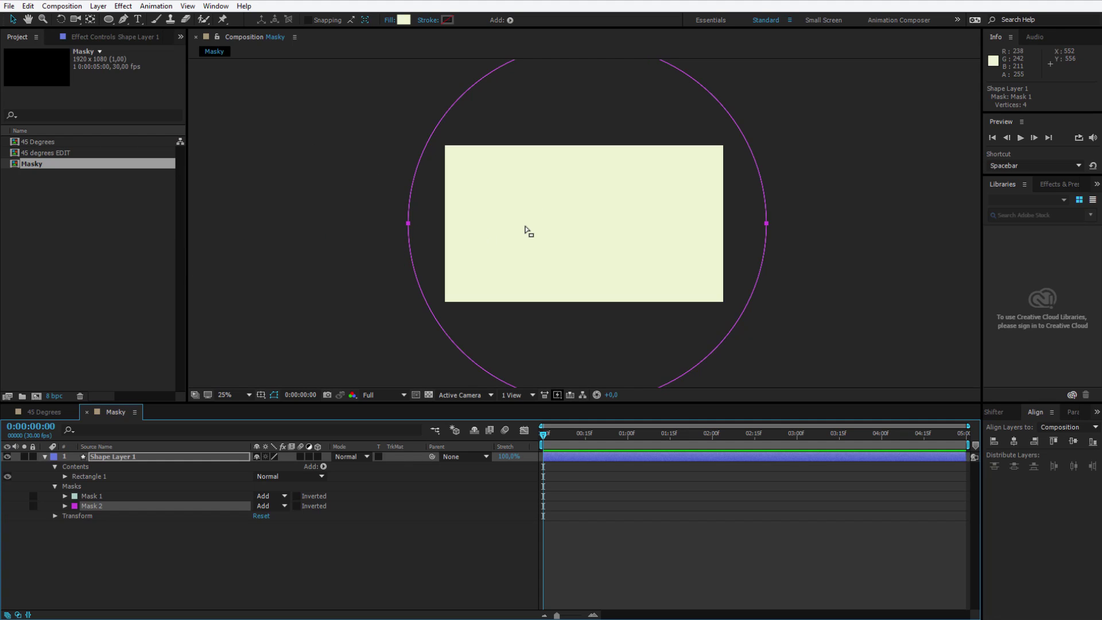
{"action": "left_click", "coordinate": [303, 538]}
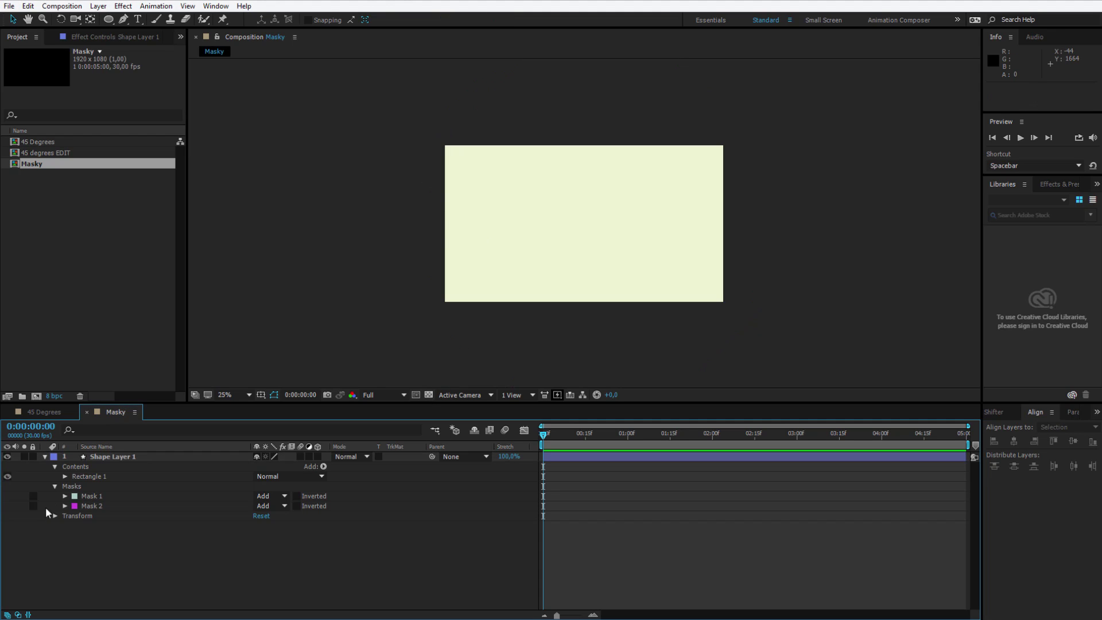
Step: Keyframe Mask 1's path at frame 20, then return the playhead to frame 1
{"action": "left_click", "coordinate": [65, 496]}
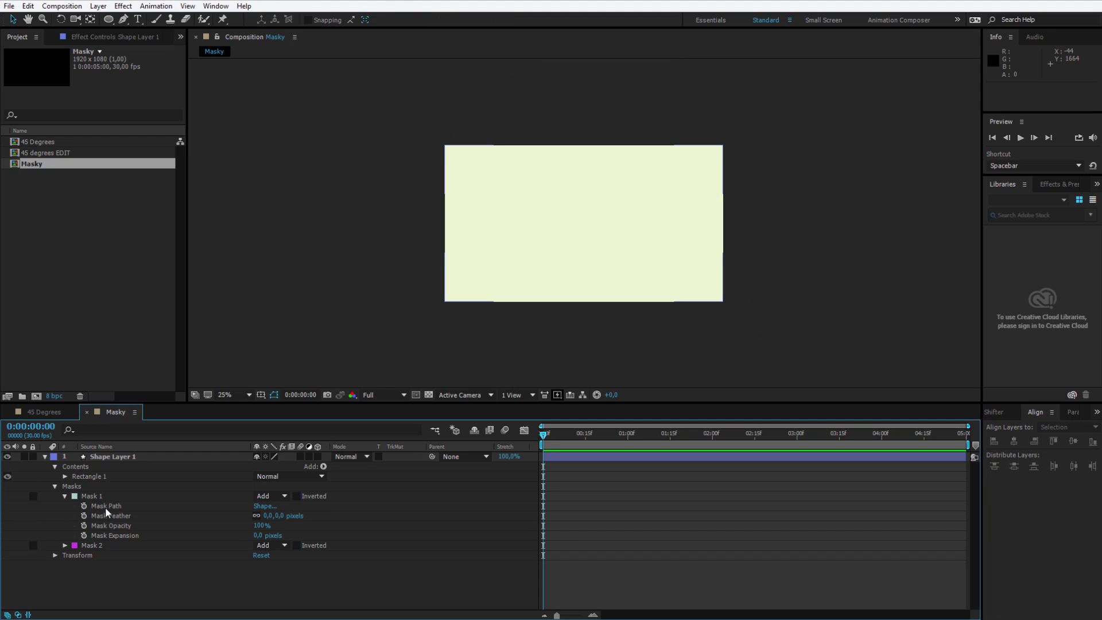
{"action": "left_click", "coordinate": [105, 507]}
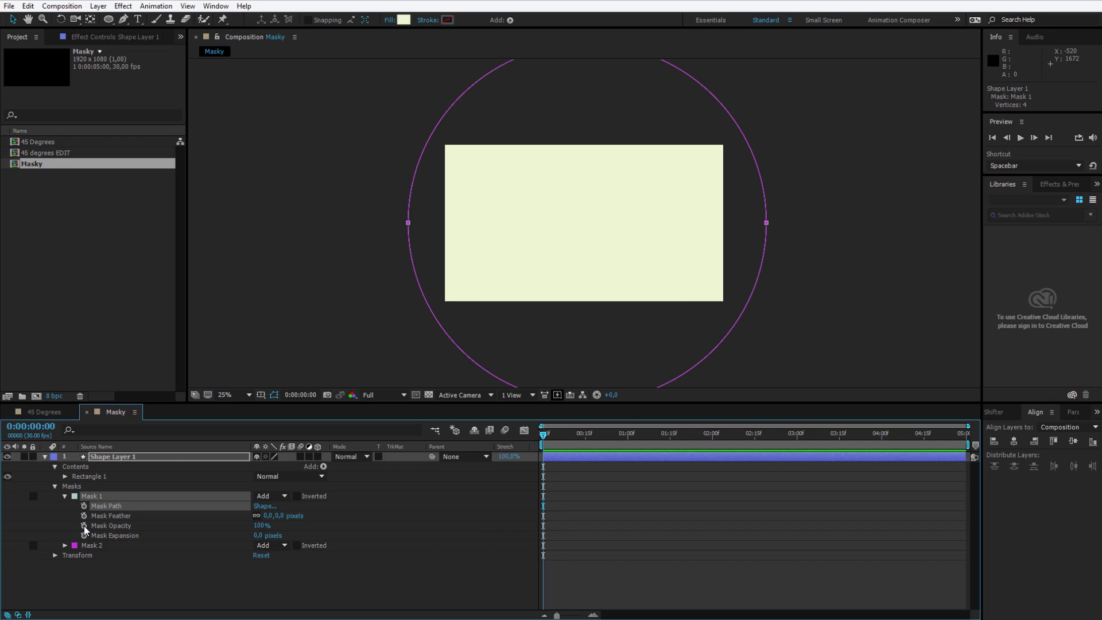
{"action": "left_click", "coordinate": [84, 507]}
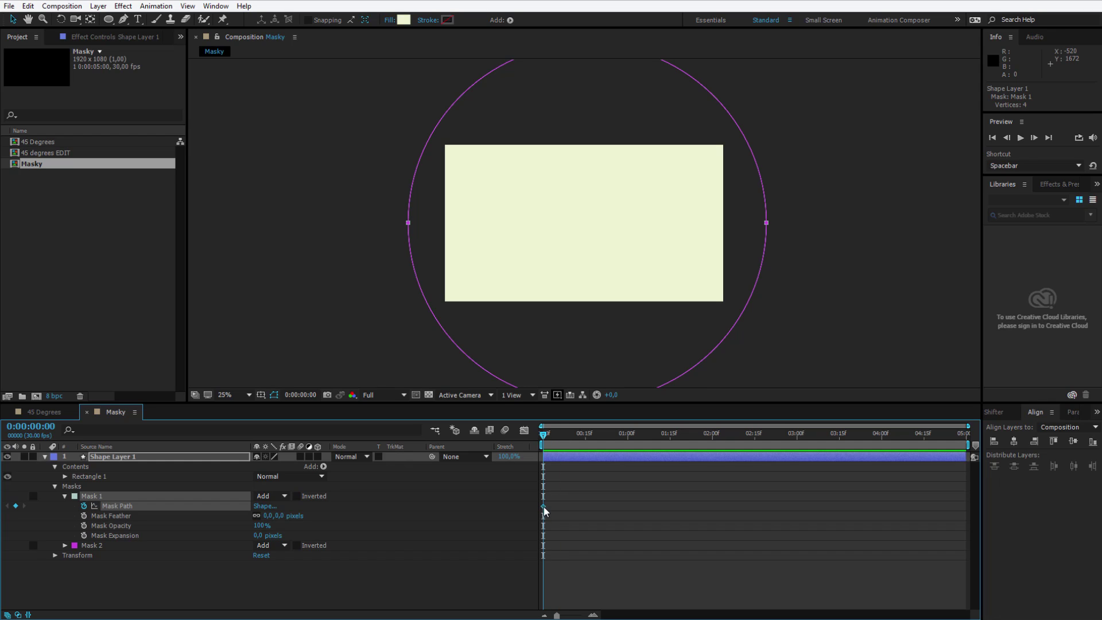
{"action": "left_click_drag", "start_coordinate": [544, 508], "coordinate": [613, 506]}
{"action": "left_click", "coordinate": [610, 439]}
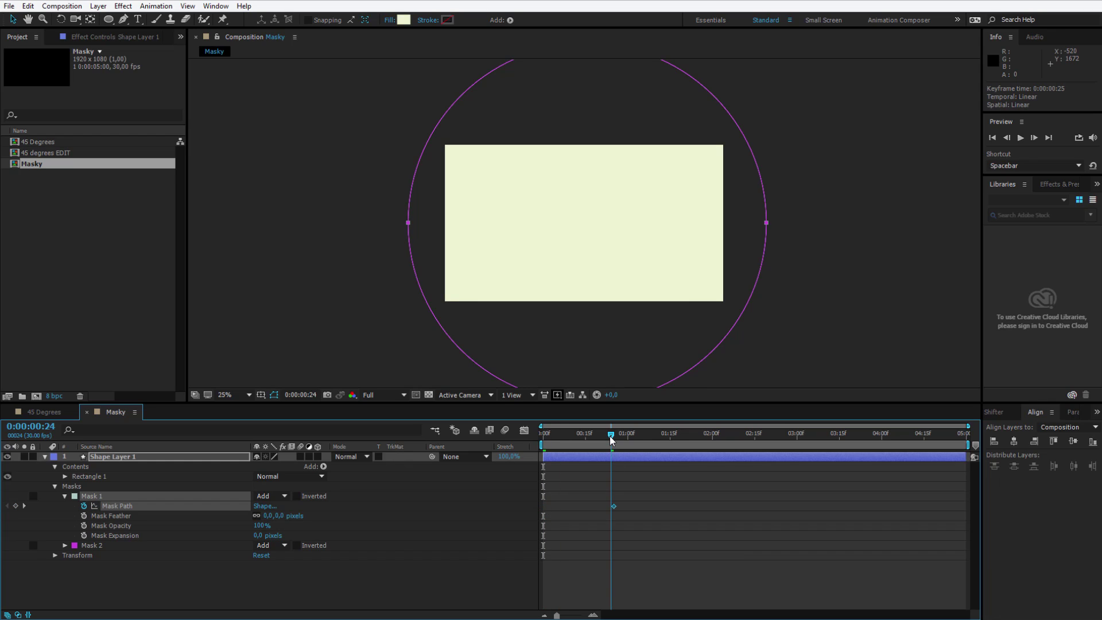
{"action": "left_click_drag", "start_coordinate": [606, 439], "coordinate": [602, 438]}
{"action": "key", "text": "Page_Up"}
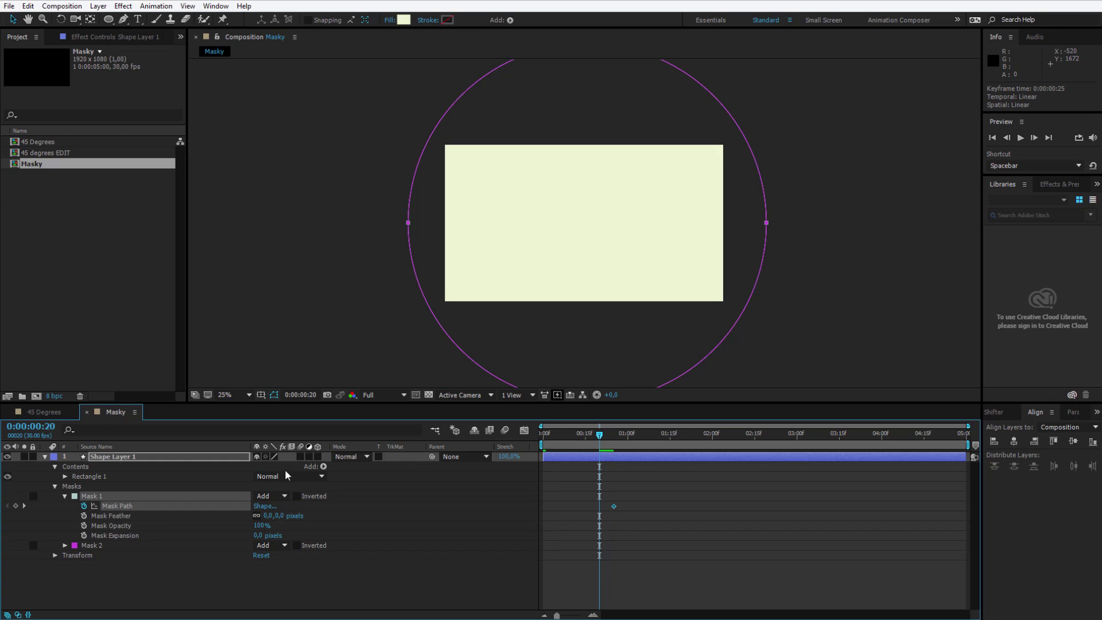
{"action": "left_click_drag", "start_coordinate": [614, 507], "coordinate": [601, 510]}
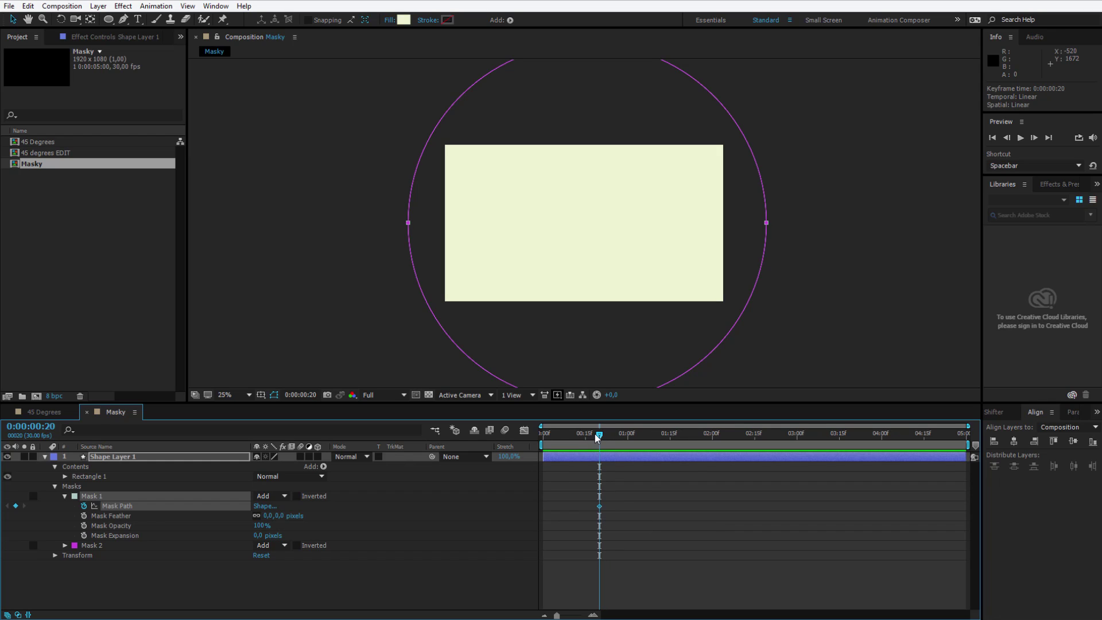
{"action": "left_click_drag", "start_coordinate": [601, 436], "coordinate": [562, 436]}
{"action": "left_click", "coordinate": [548, 437]}
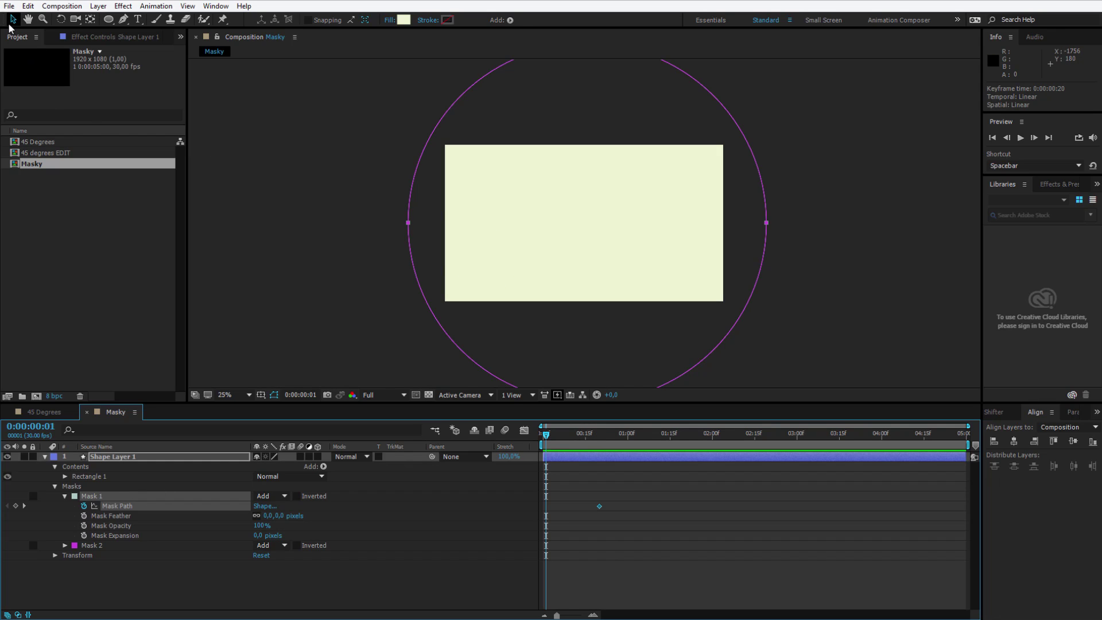
Step: At frame 1, scale Mask 1 to about 28% and move it toward the rectangle's lower right
{"action": "key", "text": "comma"}
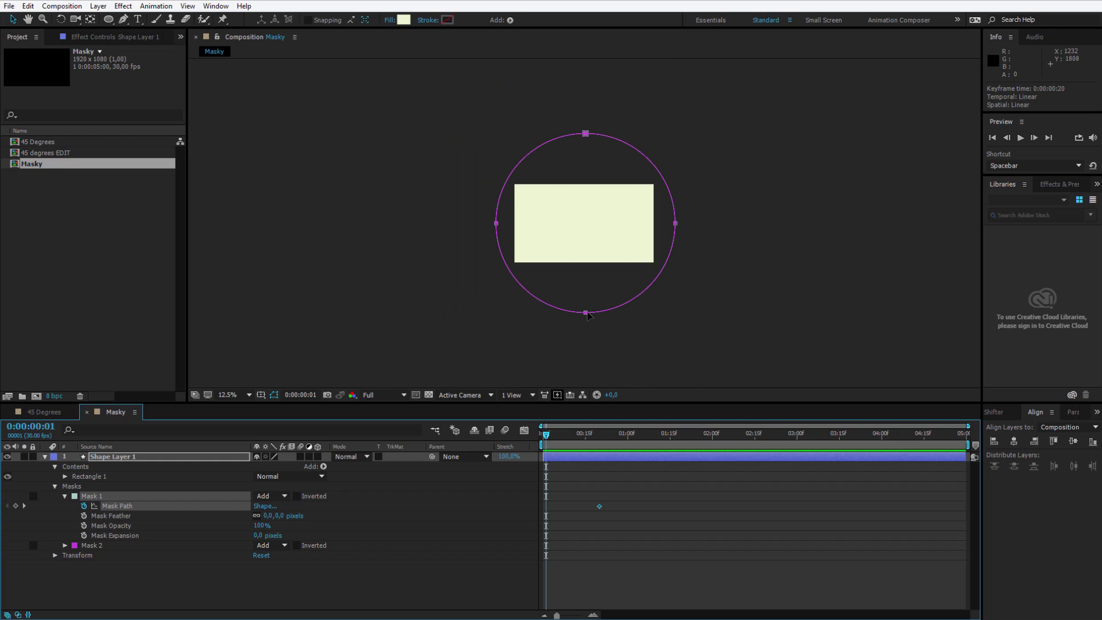
{"action": "double_click", "coordinate": [587, 314]}
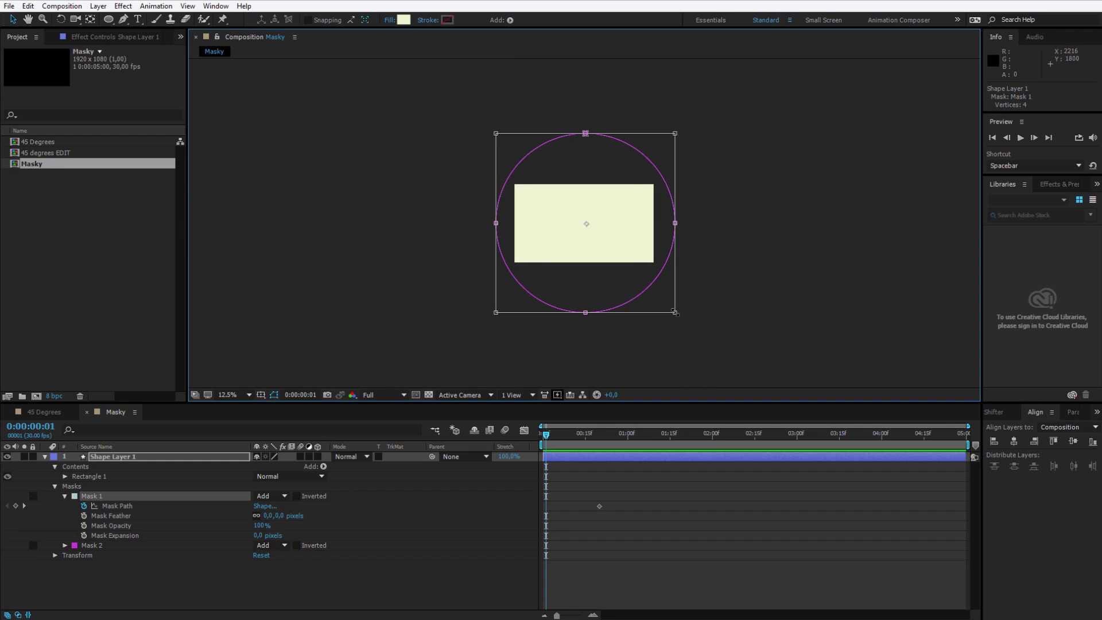
{"action": "left_click_drag", "start_coordinate": [675, 313], "coordinate": [540, 174]}
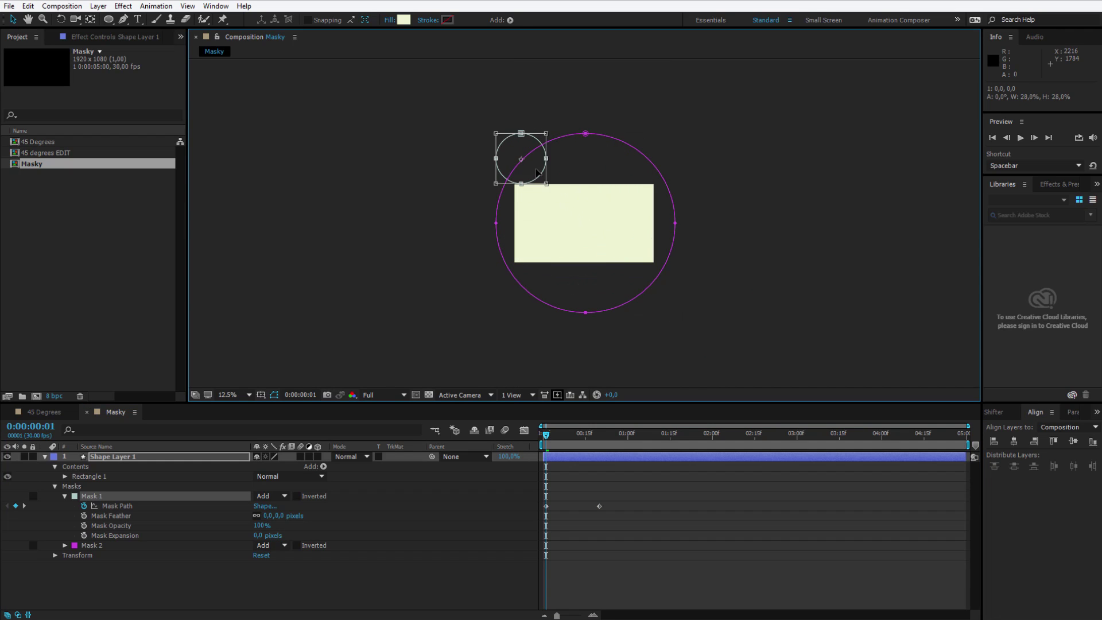
{"action": "mouse_move", "coordinate": [521, 159]}
{"action": "left_mouse_down"}
{"action": "mouse_move", "coordinate": [572, 197]}
{"action": "mouse_move", "coordinate": [580, 221]}
{"action": "left_mouse_up"}
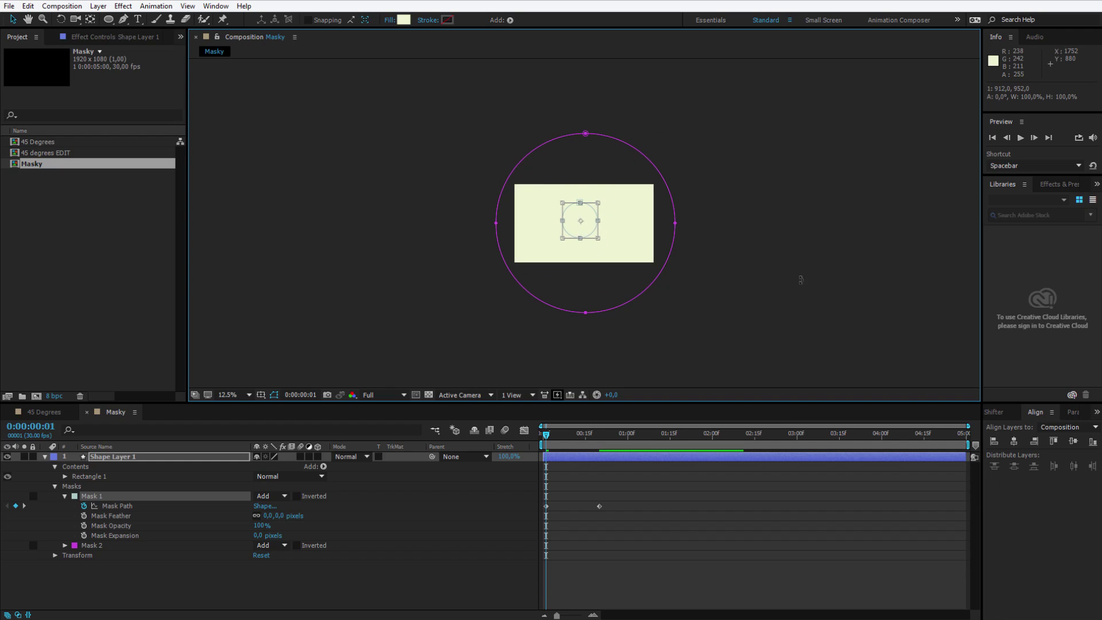
{"action": "key", "text": "period"}
{"action": "mouse_move", "coordinate": [651, 278]}
{"action": "left_mouse_down"}
{"action": "mouse_move", "coordinate": [692, 284]}
{"action": "mouse_move", "coordinate": [699, 301]}
{"action": "mouse_move", "coordinate": [713, 290]}
{"action": "mouse_move", "coordinate": [671, 256]}
{"action": "left_mouse_up"}
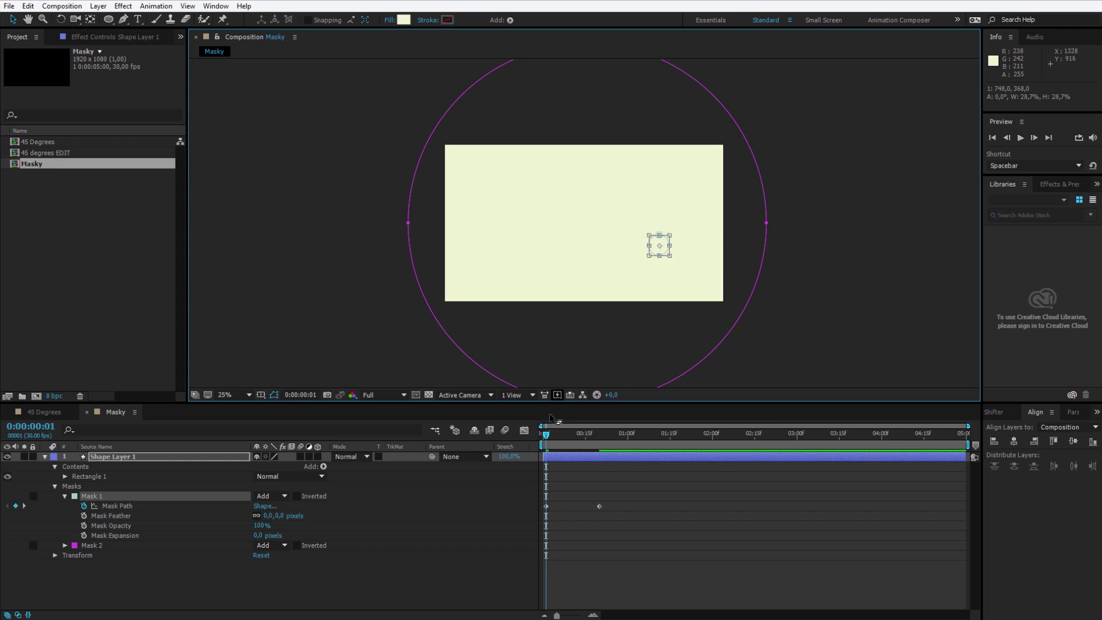
{"action": "mouse_move", "coordinate": [551, 436]}
{"action": "left_mouse_down"}
{"action": "mouse_move", "coordinate": [598, 438]}
{"action": "mouse_move", "coordinate": [547, 437]}
{"action": "left_mouse_up"}
Step: Nudge the small Mask 1 down and right, and shrink it further
{"action": "key", "text": "period"}
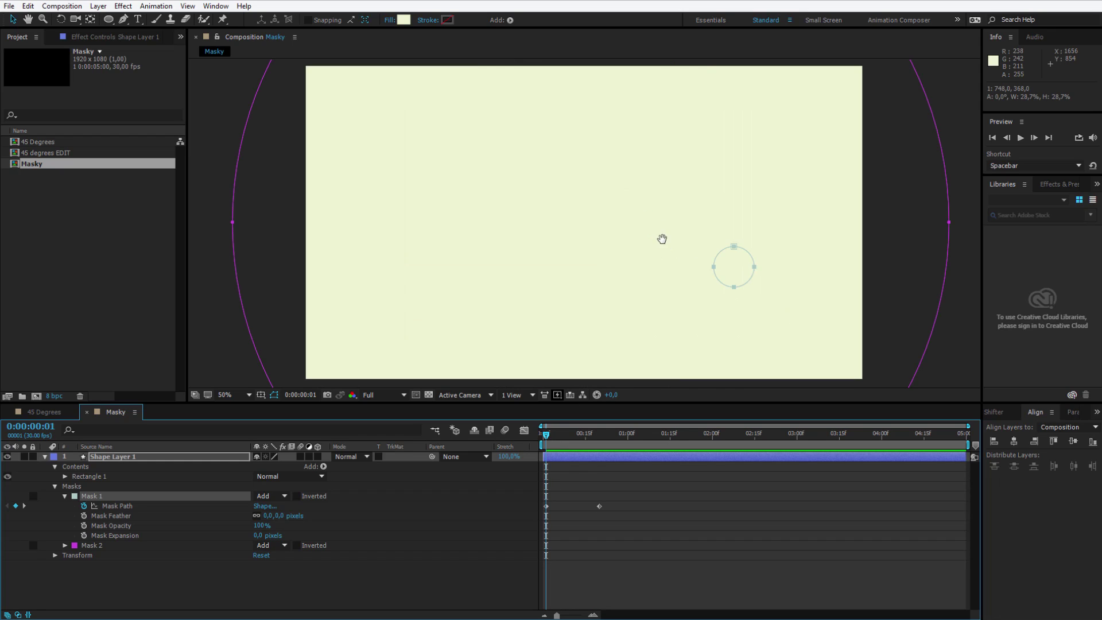
{"action": "left_click_drag", "start_coordinate": [751, 293], "coordinate": [580, 207]}
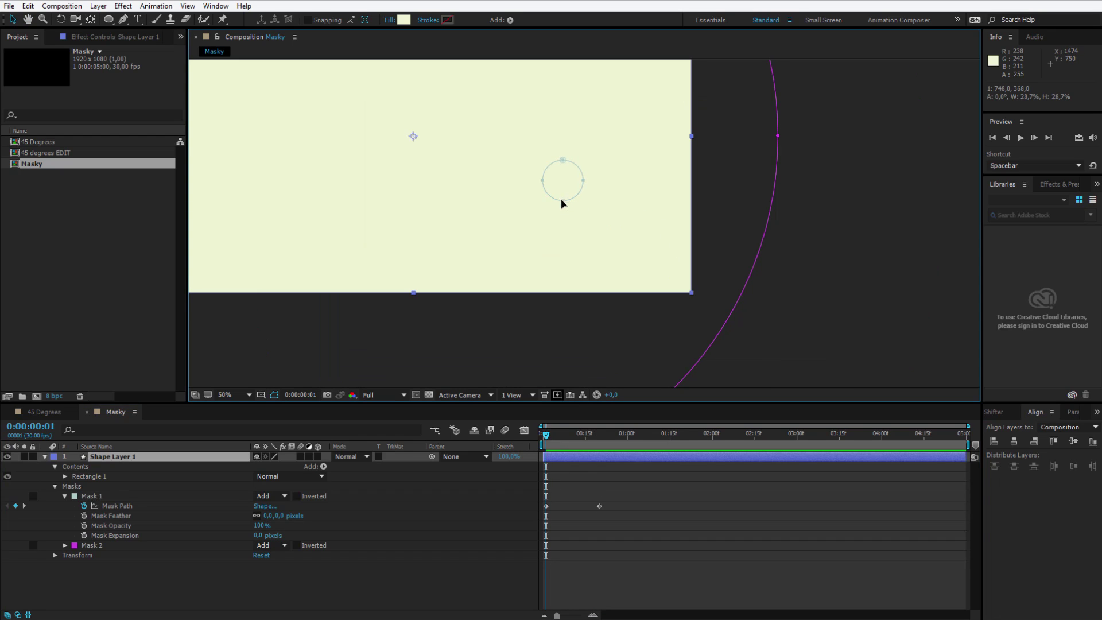
{"action": "left_click", "coordinate": [562, 203]}
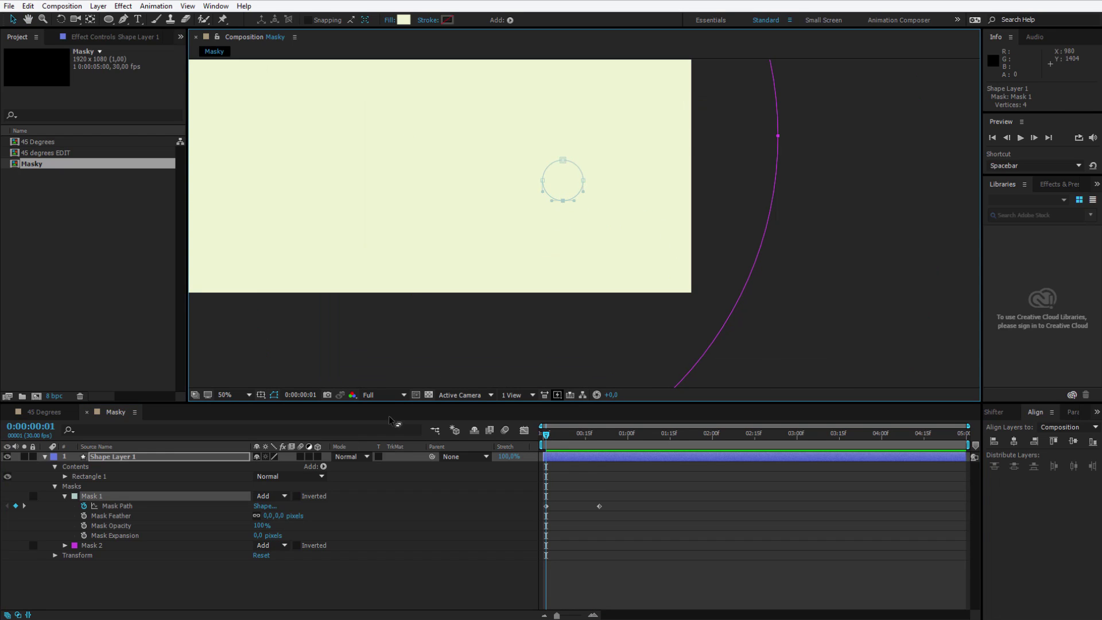
{"action": "double_click", "coordinate": [566, 203]}
{"action": "left_click_drag", "start_coordinate": [629, 272], "coordinate": [631, 263]}
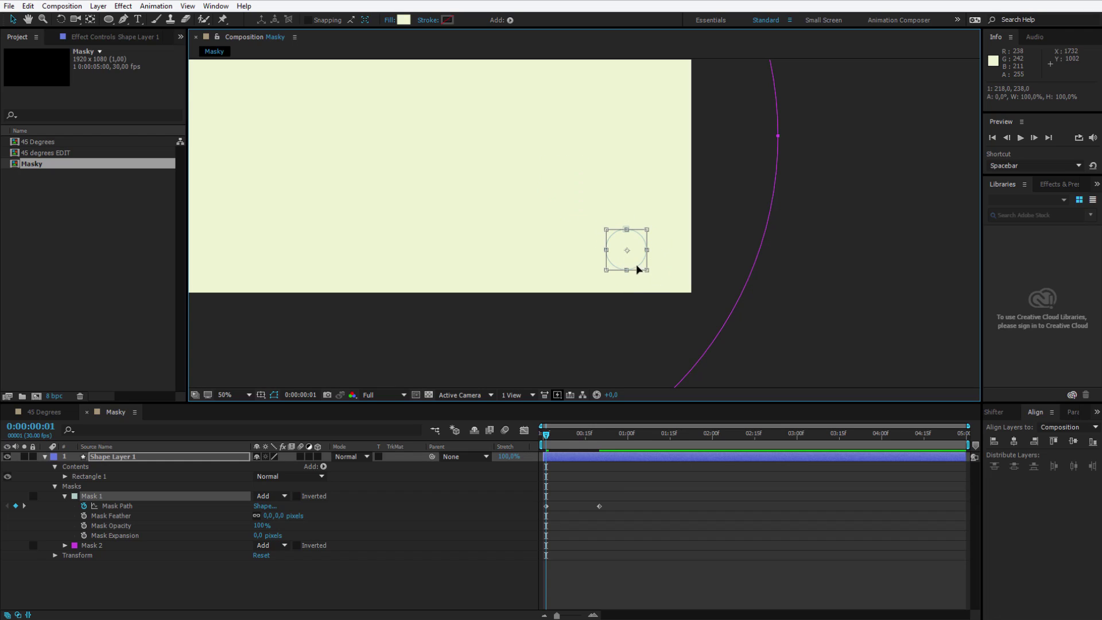
{"action": "mouse_move", "coordinate": [639, 270]}
{"action": "left_mouse_down"}
{"action": "mouse_move", "coordinate": [652, 262]}
{"action": "mouse_move", "coordinate": [638, 244]}
{"action": "mouse_move", "coordinate": [644, 255]}
{"action": "left_mouse_up"}
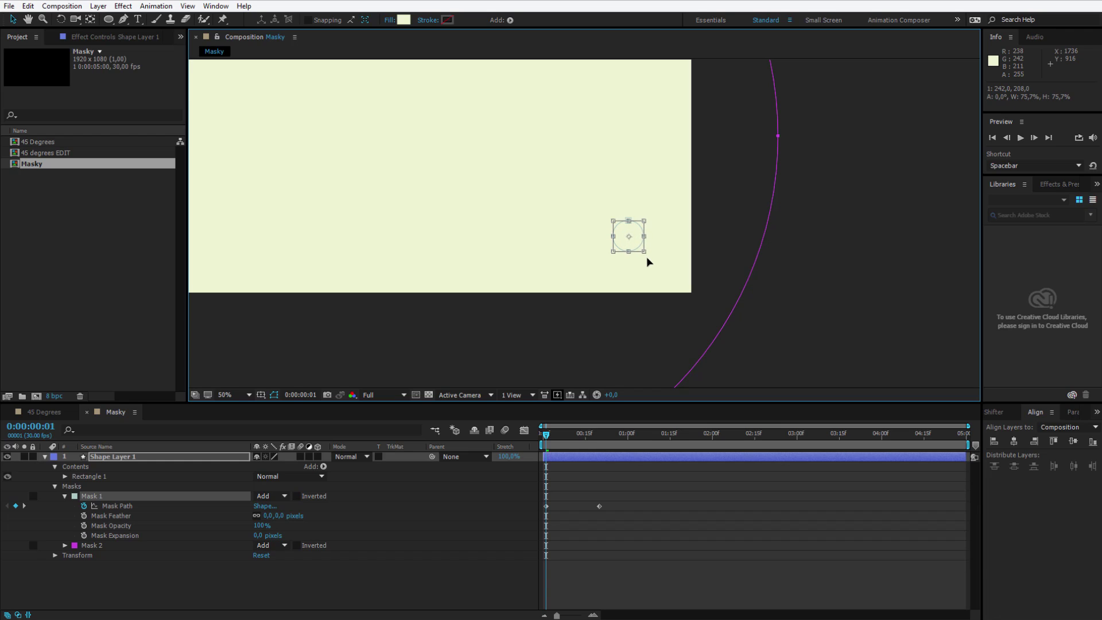
{"action": "left_click_drag", "start_coordinate": [644, 255], "coordinate": [634, 245]}
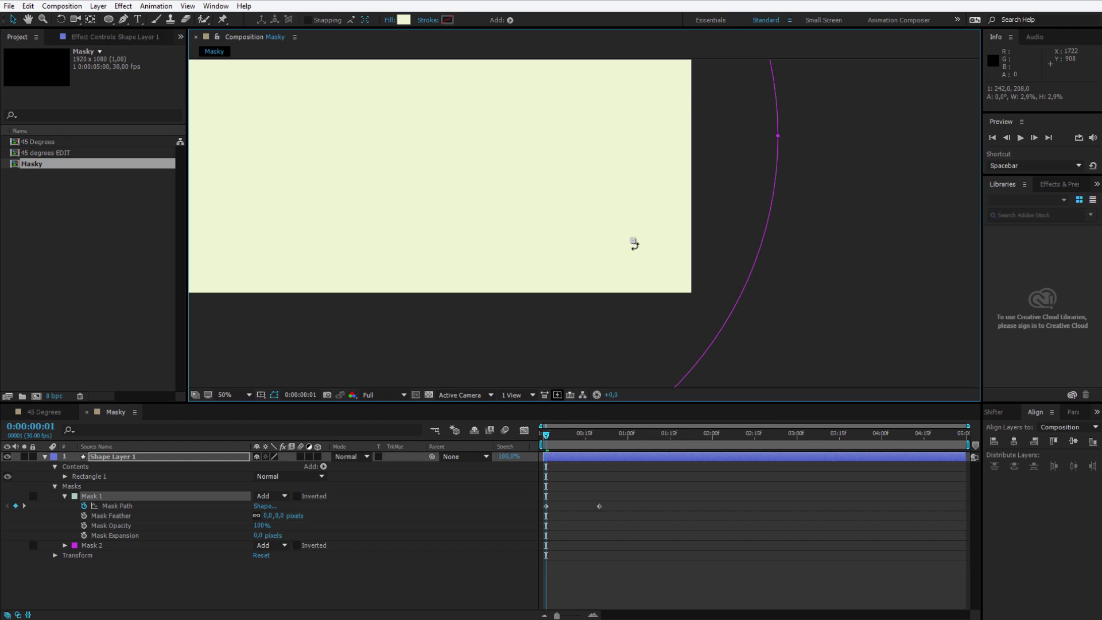
{"action": "key", "text": "comma"}
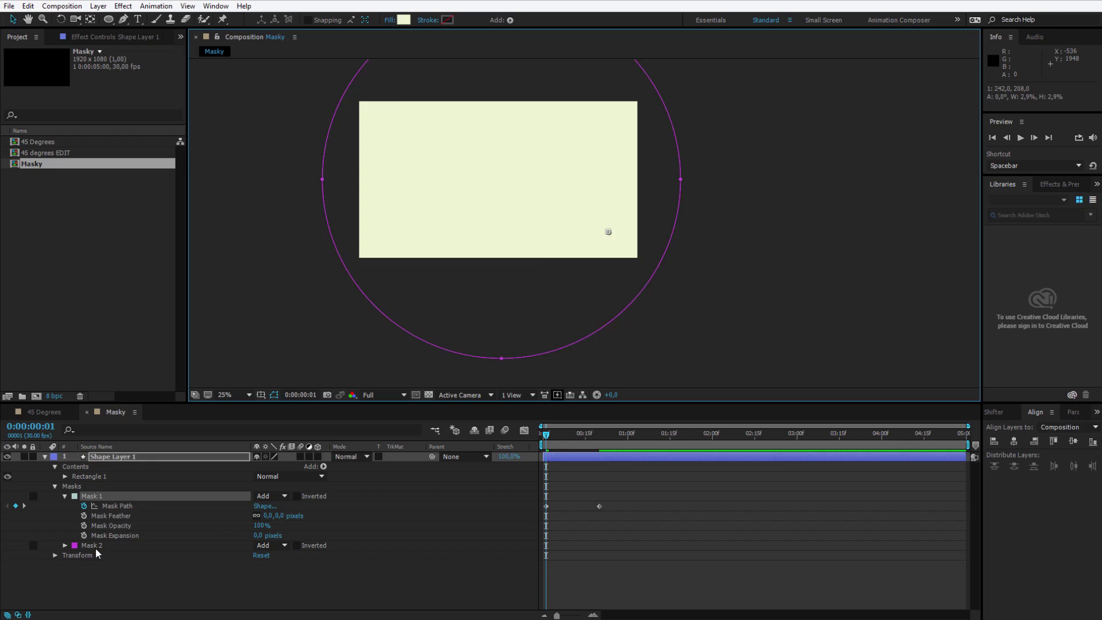
Step: Add a Mask 2 path keyframe at frame 20 and return to frame 1
{"action": "left_click", "coordinate": [95, 546]}
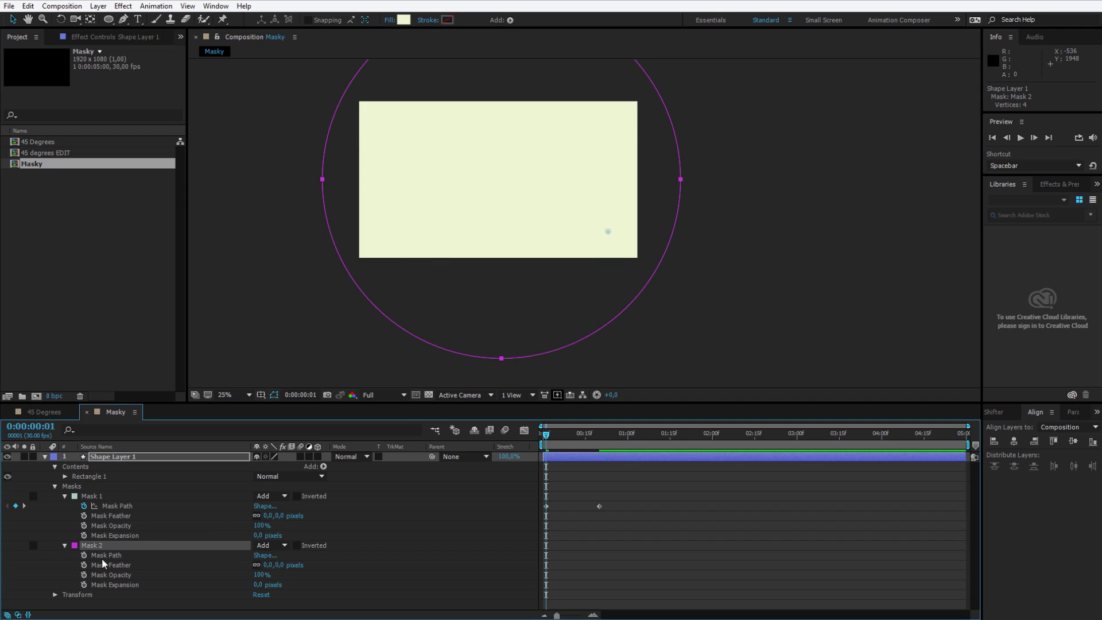
{"action": "left_click", "coordinate": [596, 435]}
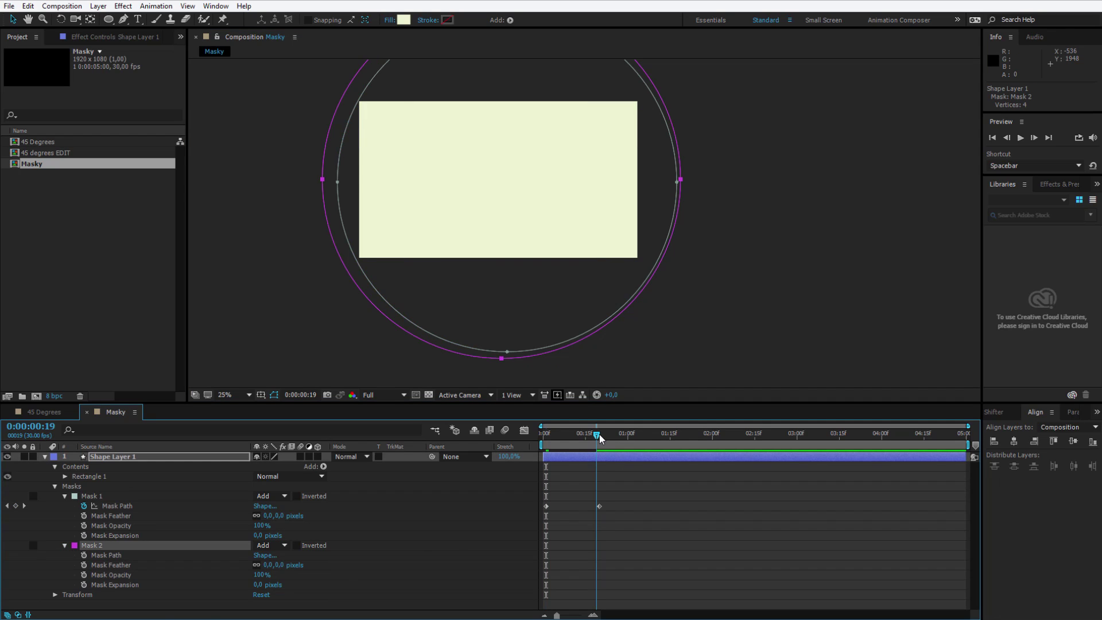
{"action": "left_click", "coordinate": [600, 437]}
{"action": "left_click", "coordinate": [84, 556]}
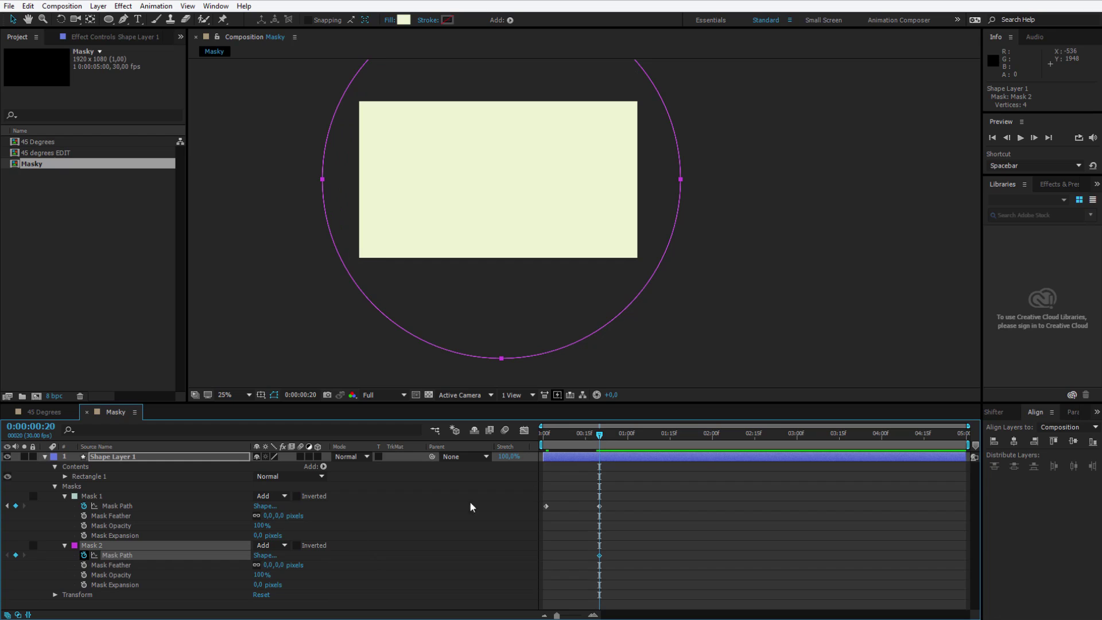
{"action": "left_click", "coordinate": [580, 436]}
{"action": "left_click", "coordinate": [547, 445]}
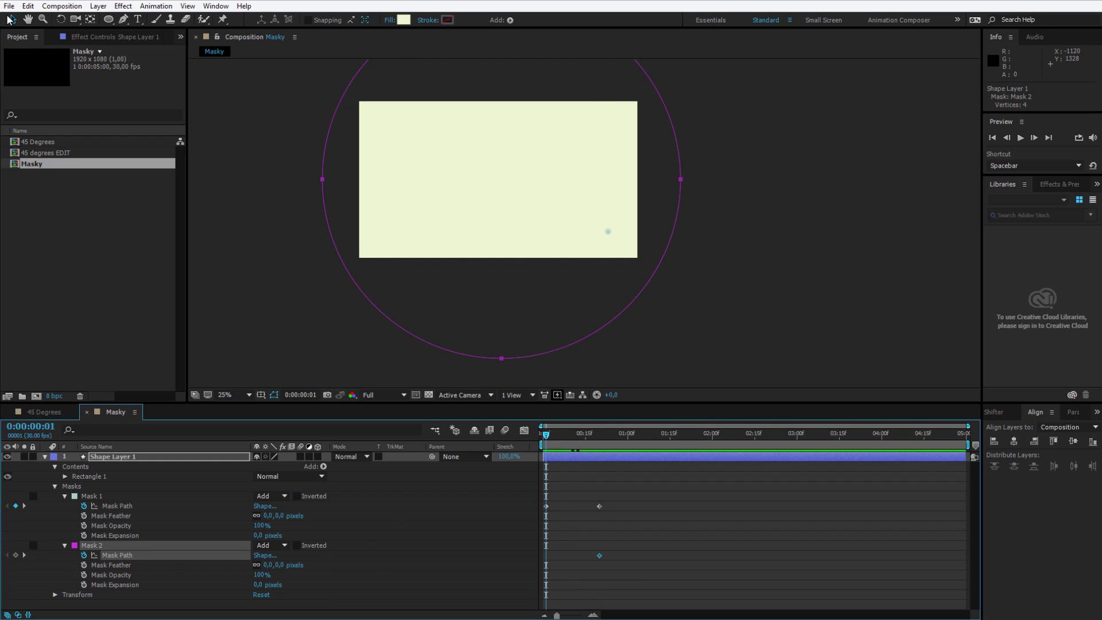
Step: Free-transform Mask 2 to shrink its circle toward the upper left
{"action": "double_click", "coordinate": [625, 350]}
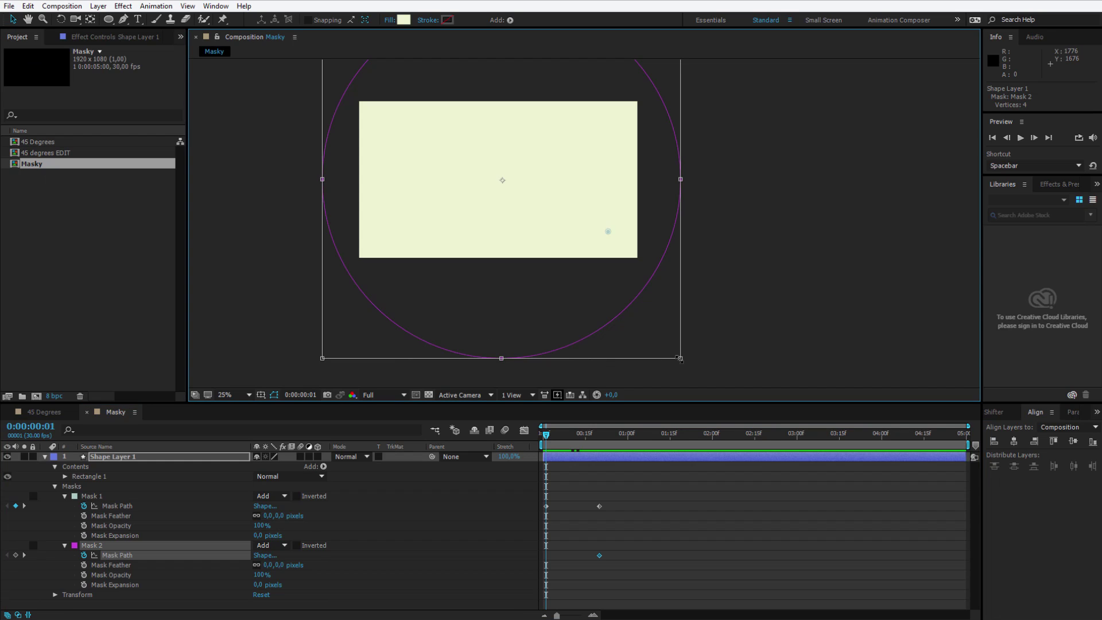
{"action": "left_click_drag", "start_coordinate": [679, 361], "coordinate": [413, 162]}
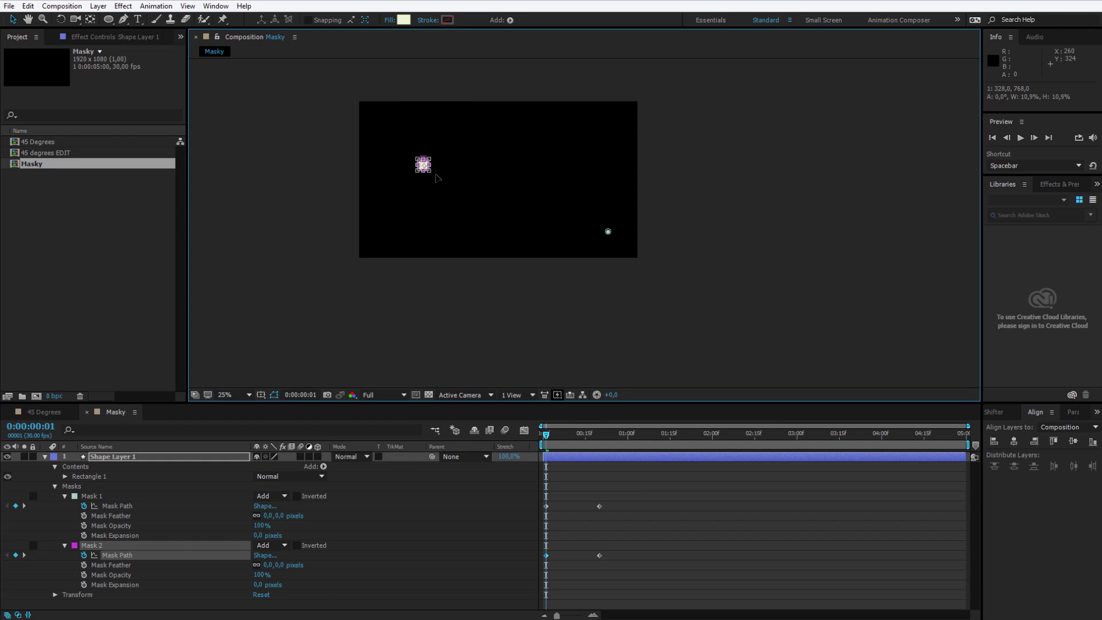
{"action": "key", "text": "period"}
{"action": "key", "text": "comma"}
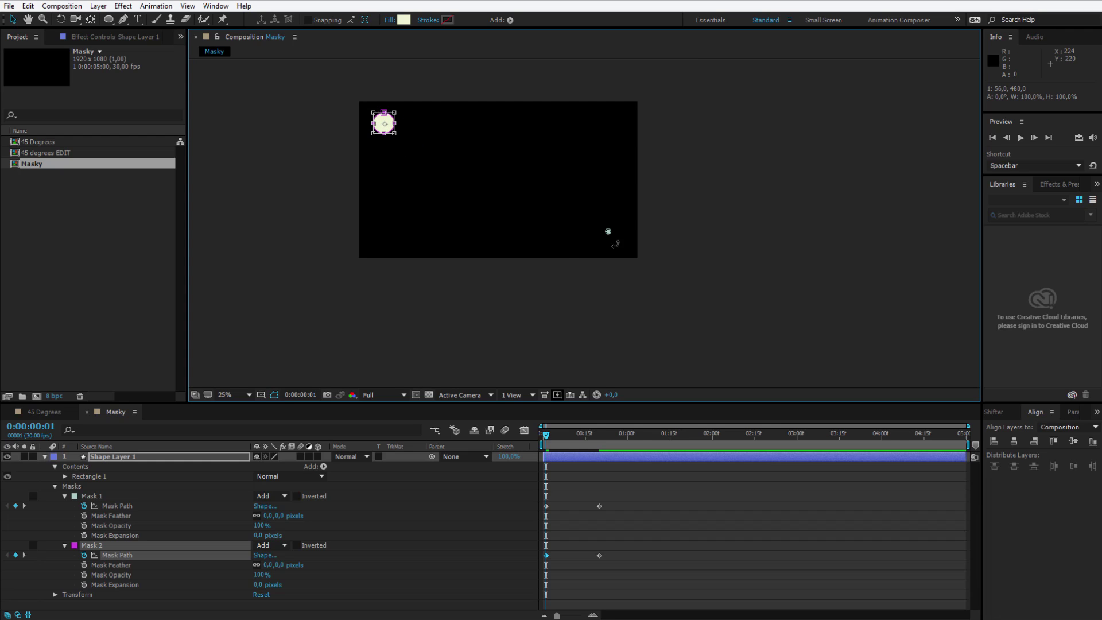
{"action": "scroll", "coordinate": [608, 231], "scroll_direction": "up", "scroll_amount": 2}
{"action": "scroll", "coordinate": [632, 239], "scroll_direction": "up", "scroll_amount": 2}
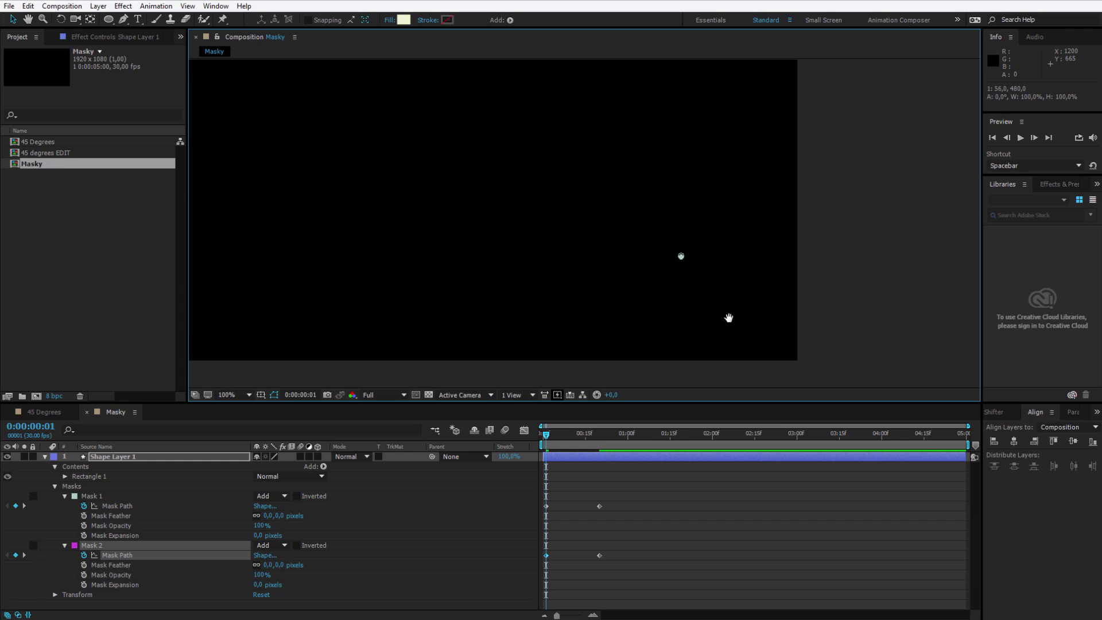
{"action": "mouse_move", "coordinate": [261, 80]}
{"action": "left_mouse_down"}
{"action": "mouse_move", "coordinate": [493, 236]}
{"action": "mouse_move", "coordinate": [573, 305]}
{"action": "left_mouse_up"}
Step: Shrink Mask 2 to a tiny dot, deselect the layer, and go to the start
{"action": "key", "text": "v"}
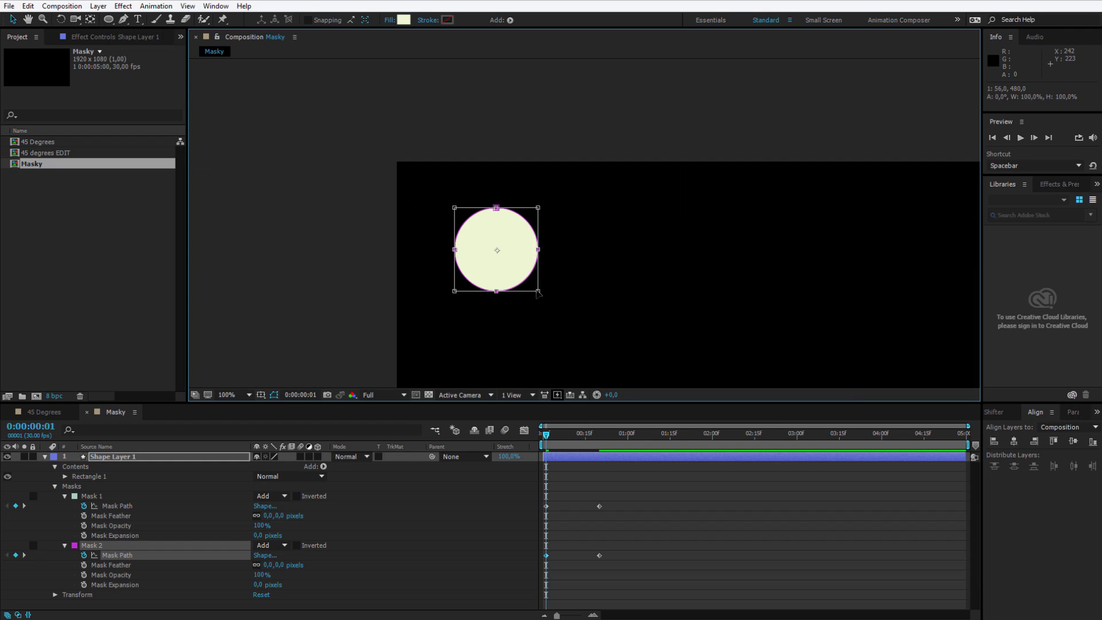
{"action": "left_click", "coordinate": [523, 277]}
{"action": "left_click", "coordinate": [117, 554]}
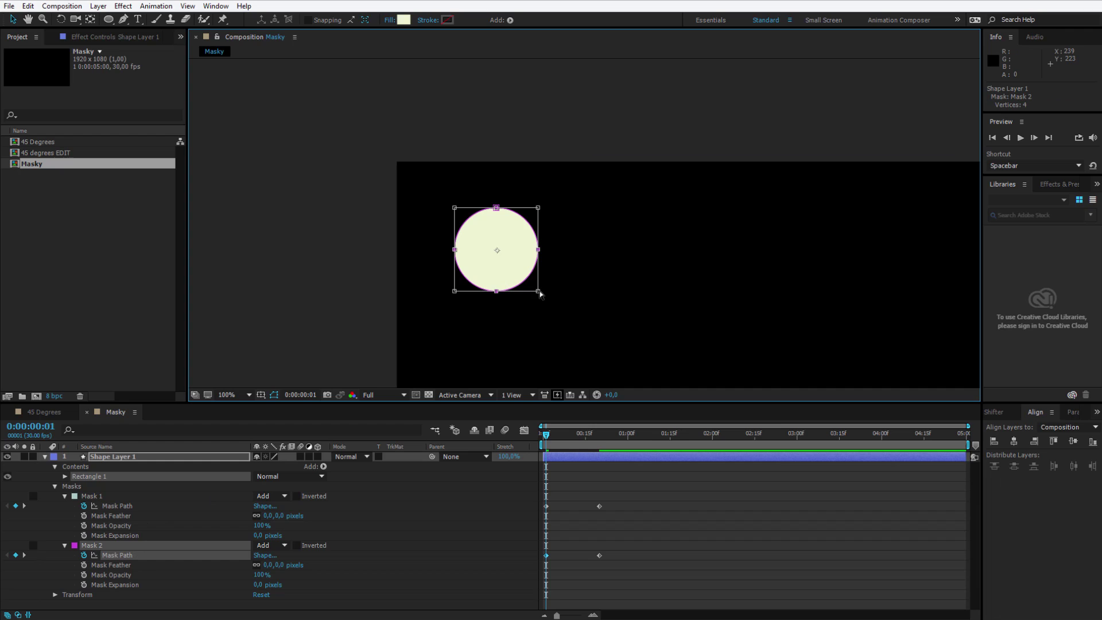
{"action": "left_click", "coordinate": [517, 288]}
{"action": "double_click", "coordinate": [496, 293]}
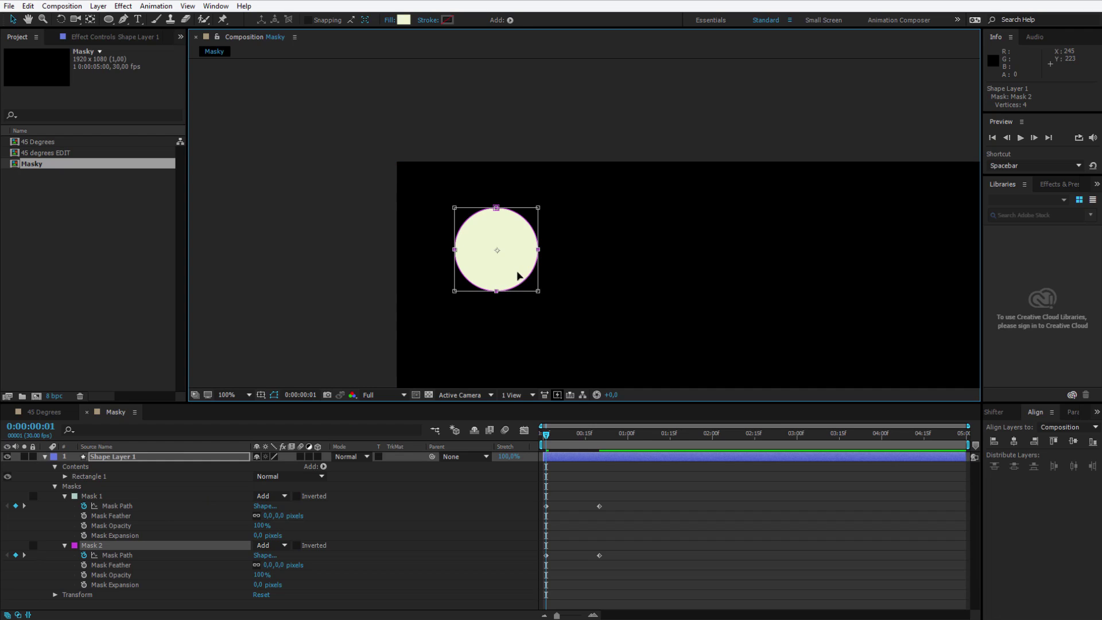
{"action": "left_click_drag", "start_coordinate": [517, 276], "coordinate": [498, 253]}
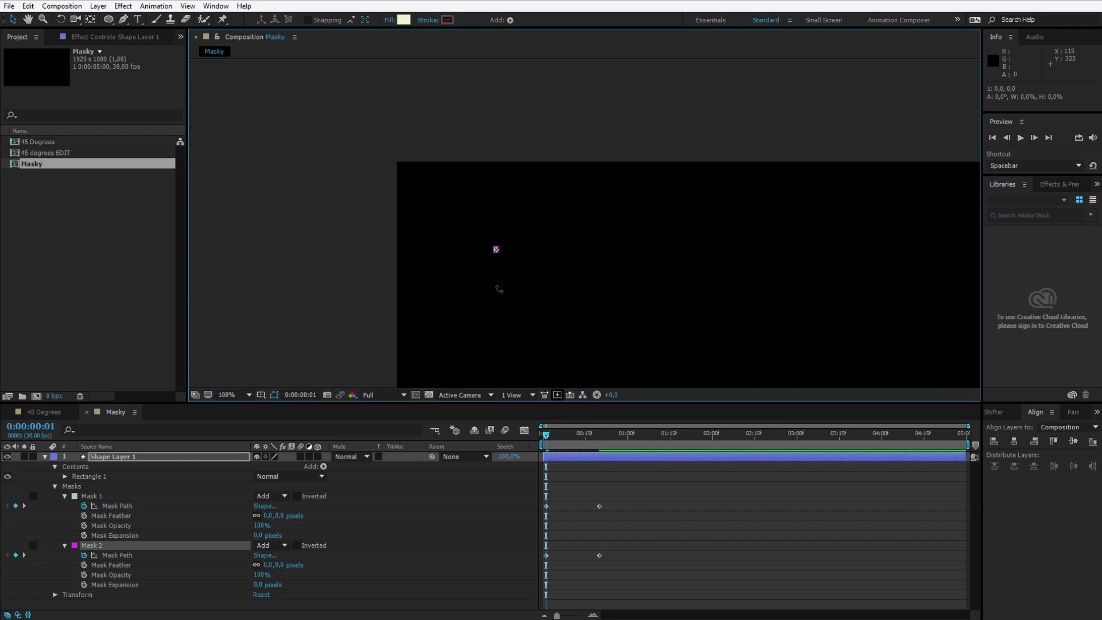
{"action": "key", "text": "comma"}
{"action": "key", "text": "comma"}
{"action": "left_click", "coordinate": [633, 497]}
{"action": "key", "text": "Home"}
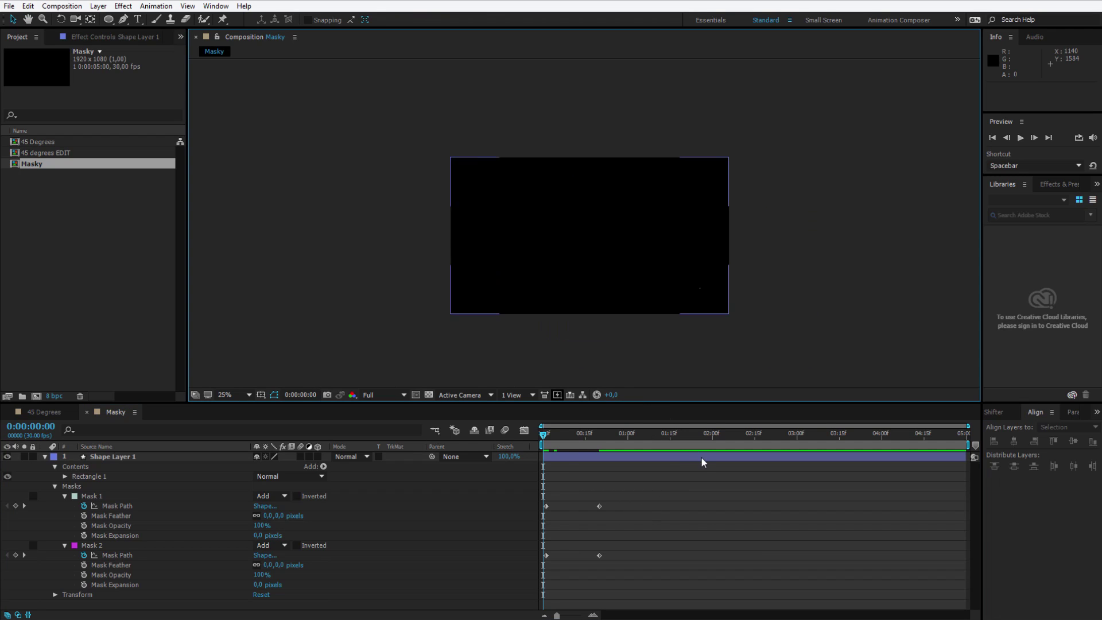
Step: Preview and scrub the animation to watch both circles grow until cream fills the frame
{"action": "key", "text": "space"}
{"action": "key", "text": "space"}
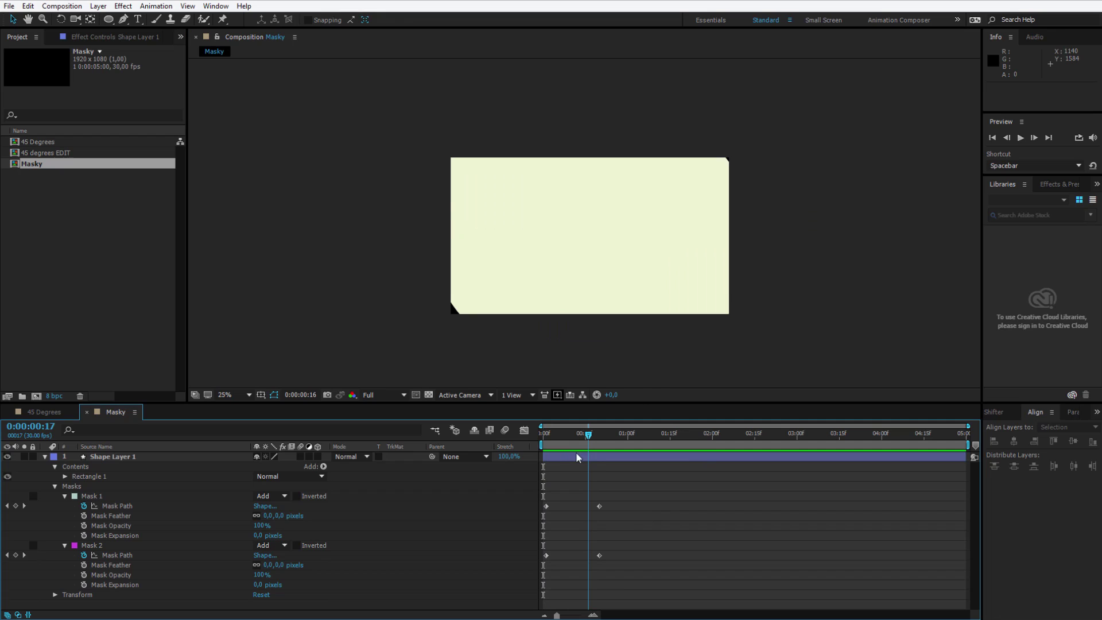
{"action": "key", "text": "shift+Page_Up"}
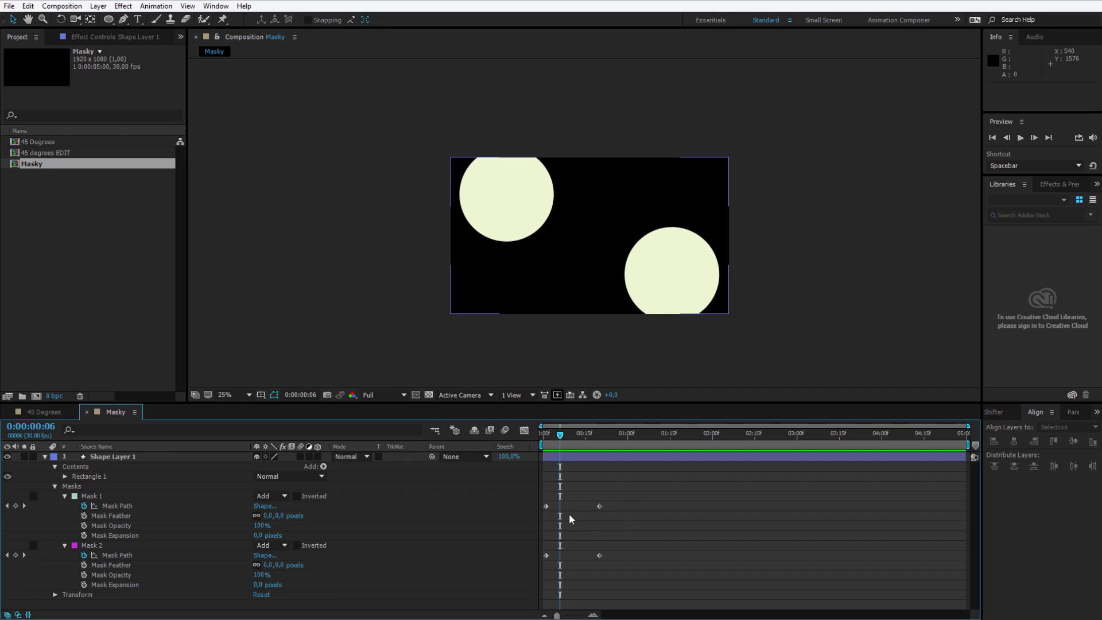
{"action": "left_click_drag", "start_coordinate": [624, 508], "coordinate": [578, 523]}
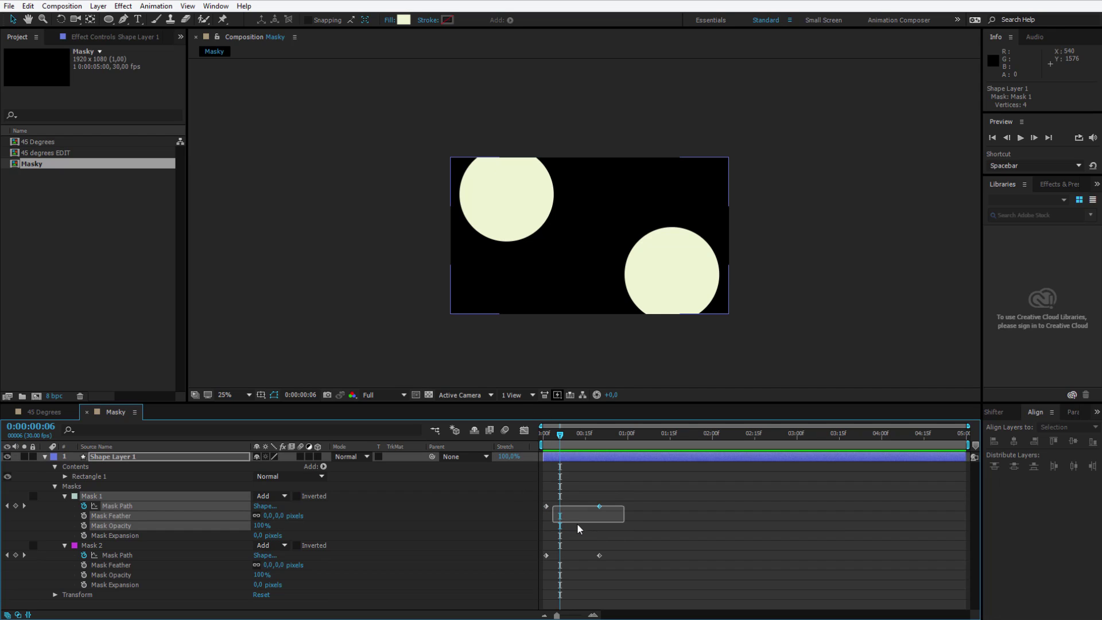
{"action": "mouse_move", "coordinate": [543, 434]}
{"action": "left_mouse_down"}
{"action": "mouse_move", "coordinate": [597, 441]}
{"action": "mouse_move", "coordinate": [581, 437]}
{"action": "left_mouse_up"}
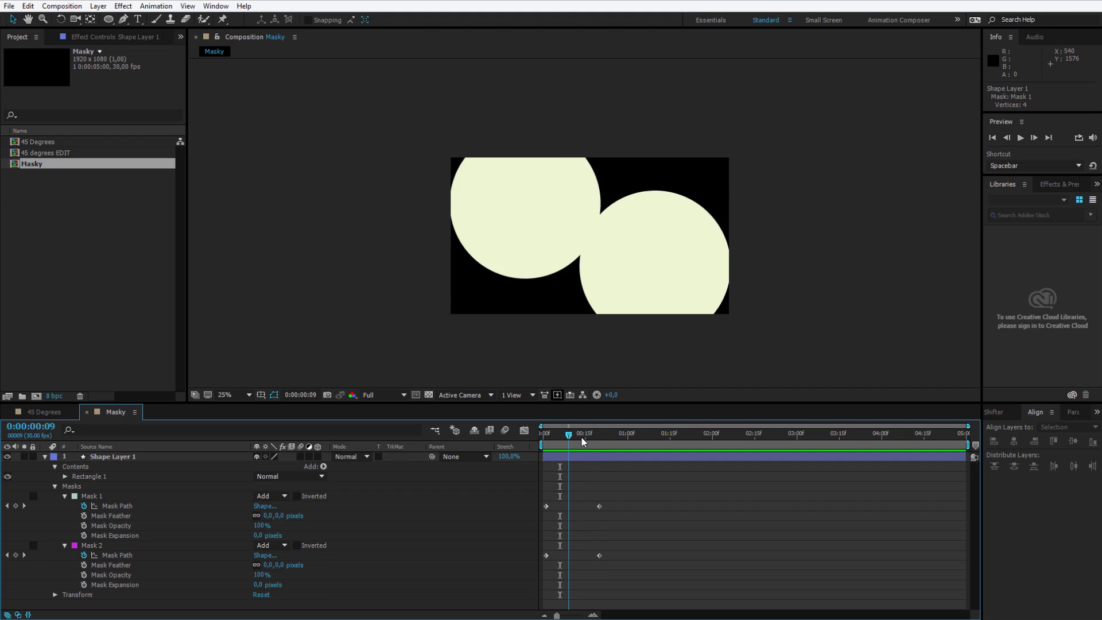
Step: Test inverting Mask 1, turn inversion off, and set both masks to Intersect
{"action": "left_click_drag", "start_coordinate": [581, 437], "coordinate": [590, 435]}
{"action": "left_click", "coordinate": [297, 496]}
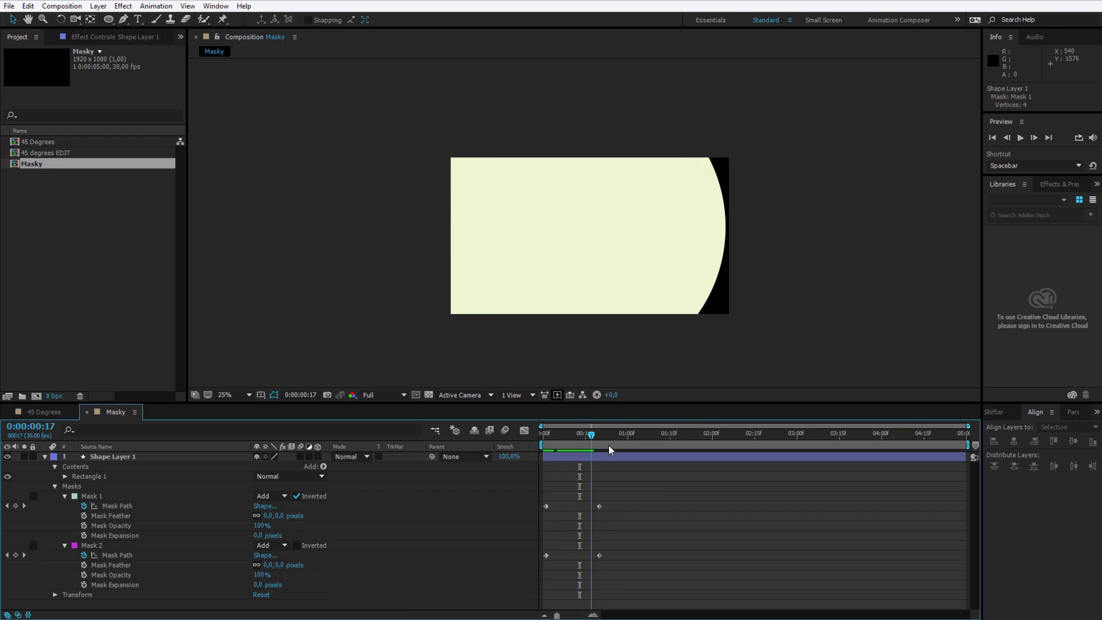
{"action": "left_click_drag", "start_coordinate": [609, 445], "coordinate": [593, 447]}
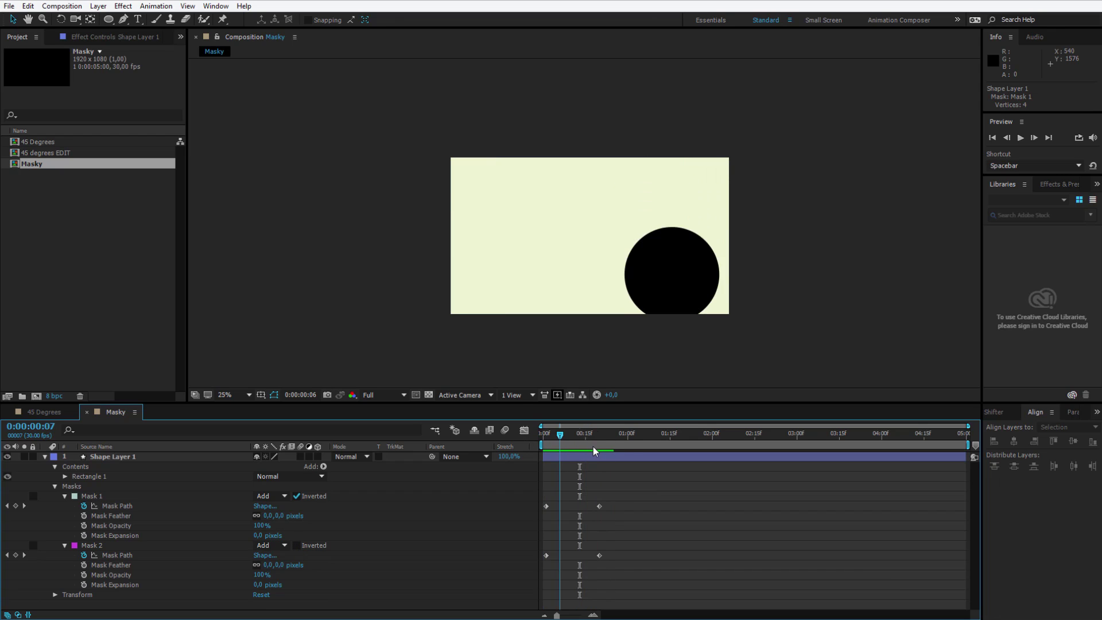
{"action": "left_click", "coordinate": [298, 496]}
{"action": "left_click", "coordinate": [269, 496]}
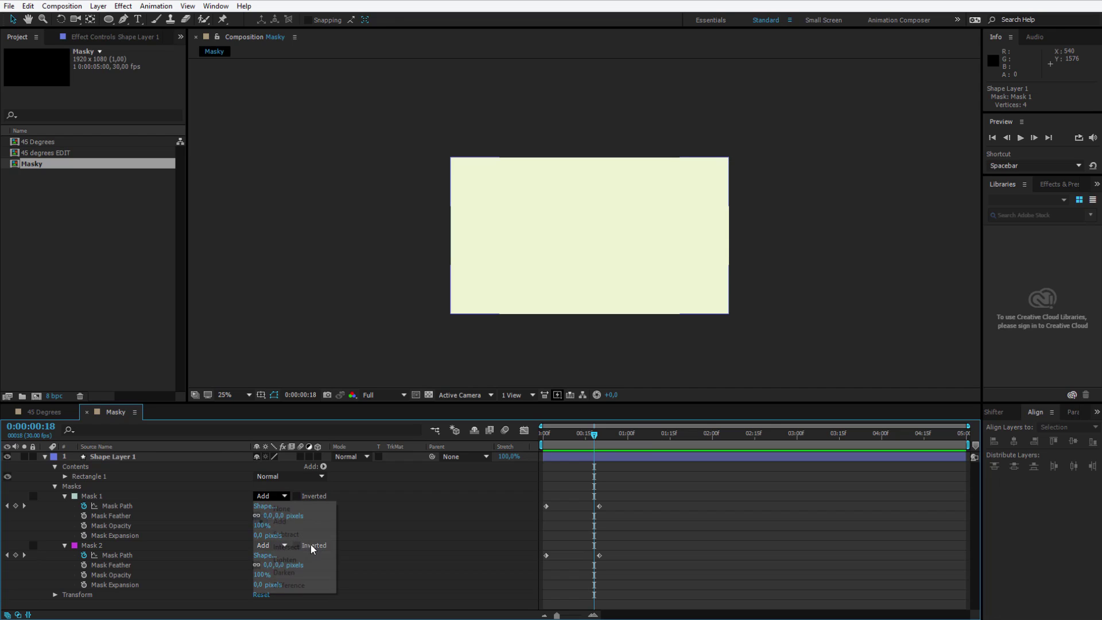
{"action": "left_click", "coordinate": [279, 547]}
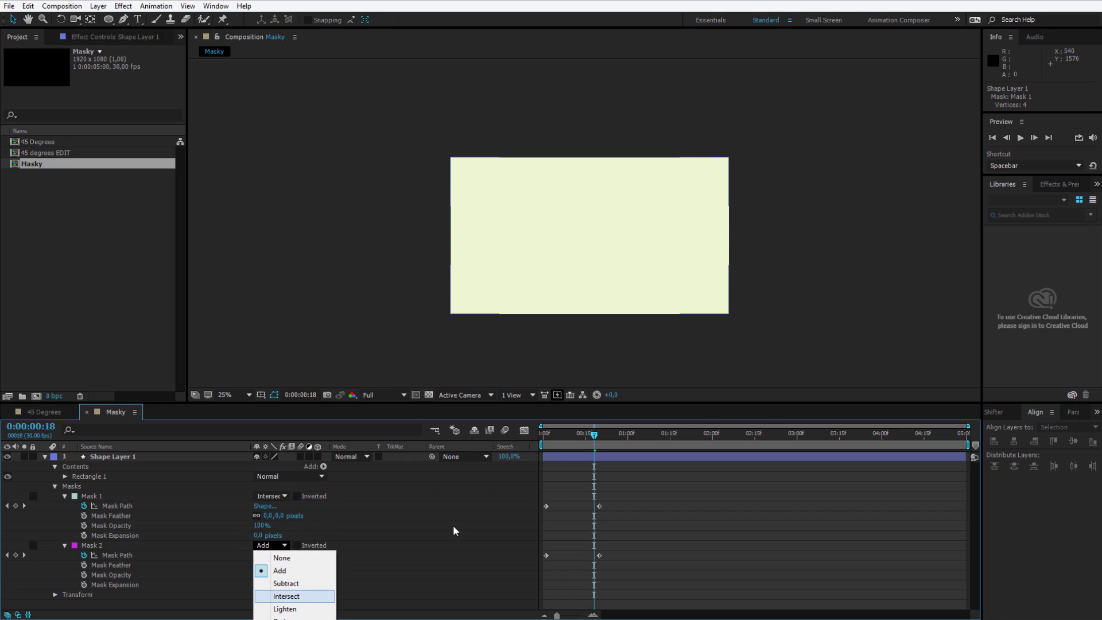
{"action": "key", "text": "Return"}
Step: Preview the intersecting circles, briefly re-inverting Mask 1 and then reverting it
{"action": "mouse_move", "coordinate": [551, 434]}
{"action": "left_mouse_down"}
{"action": "mouse_move", "coordinate": [531, 435]}
{"action": "mouse_move", "coordinate": [572, 442]}
{"action": "left_mouse_up"}
{"action": "left_click", "coordinate": [108, 497]}
{"action": "left_click", "coordinate": [498, 456]}
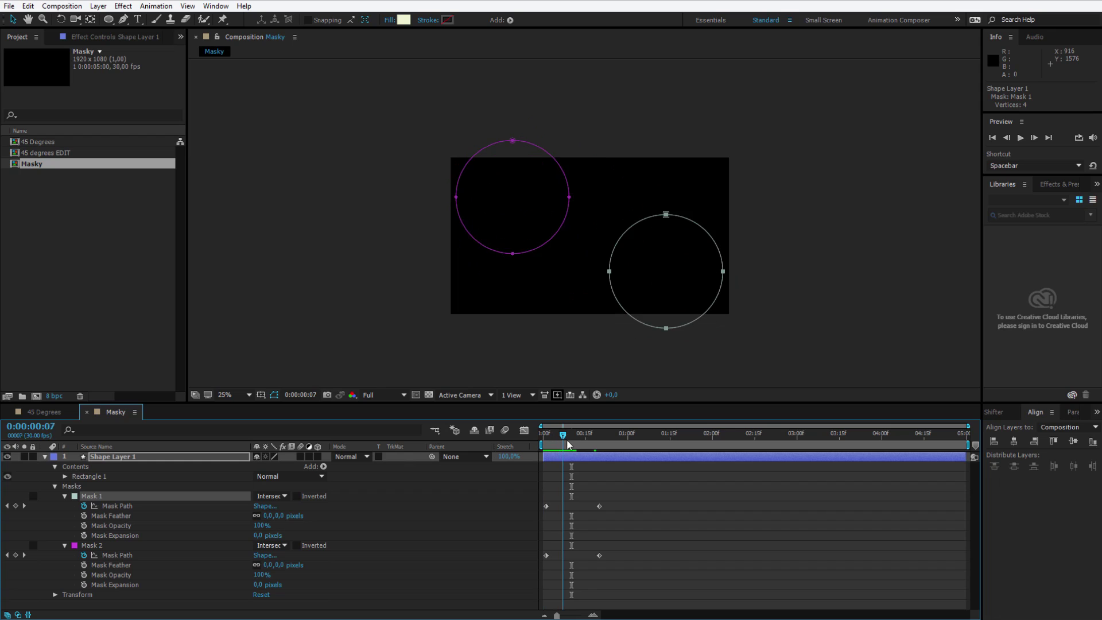
{"action": "key", "text": "k"}
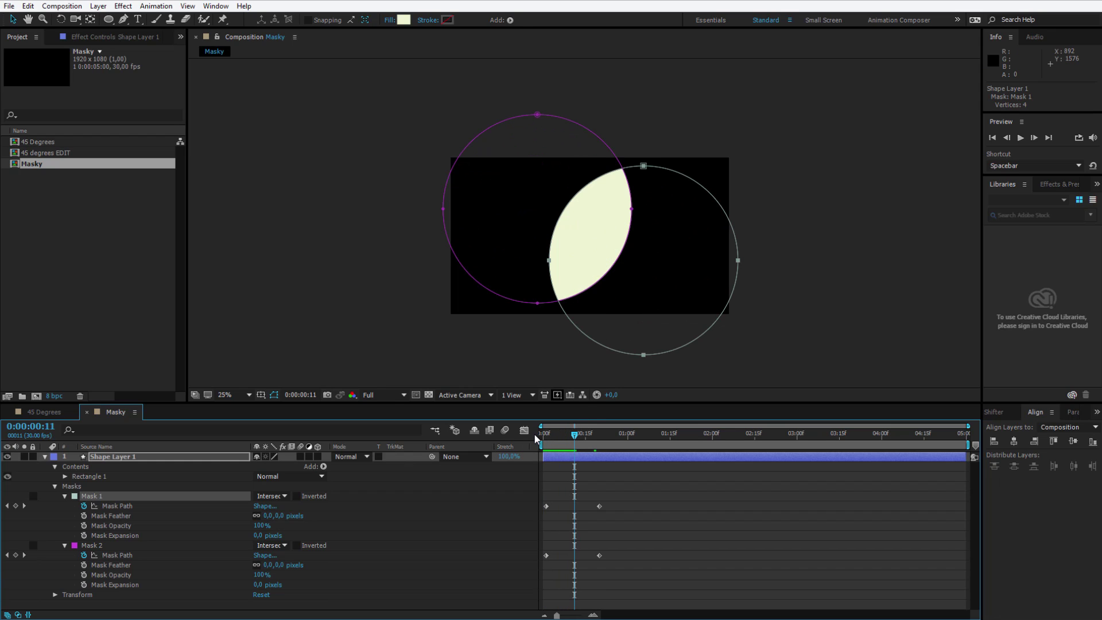
{"action": "key", "text": "Home"}
{"action": "mouse_move", "coordinate": [568, 440]}
{"action": "left_mouse_down"}
{"action": "mouse_move", "coordinate": [613, 448]}
{"action": "mouse_move", "coordinate": [539, 449]}
{"action": "mouse_move", "coordinate": [600, 458]}
{"action": "left_mouse_up"}
{"action": "left_click", "coordinate": [297, 497]}
{"action": "left_click", "coordinate": [298, 496]}
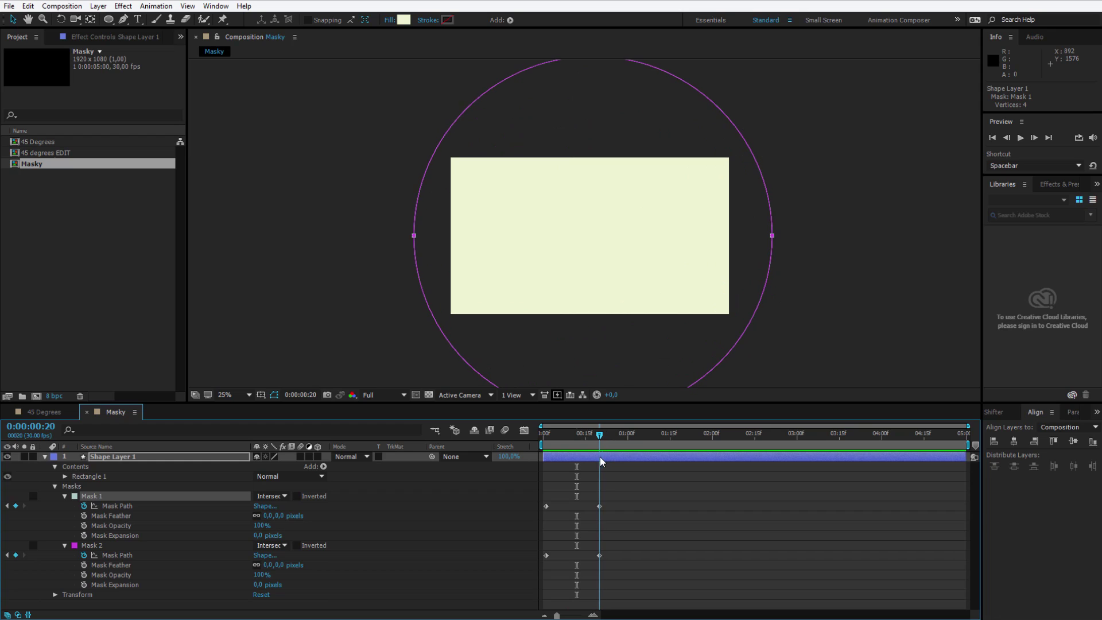
Step: Duplicate Shape Layer 1, delay the copy about one second, and set it to Silhouette Alpha
{"action": "key", "text": "u"}
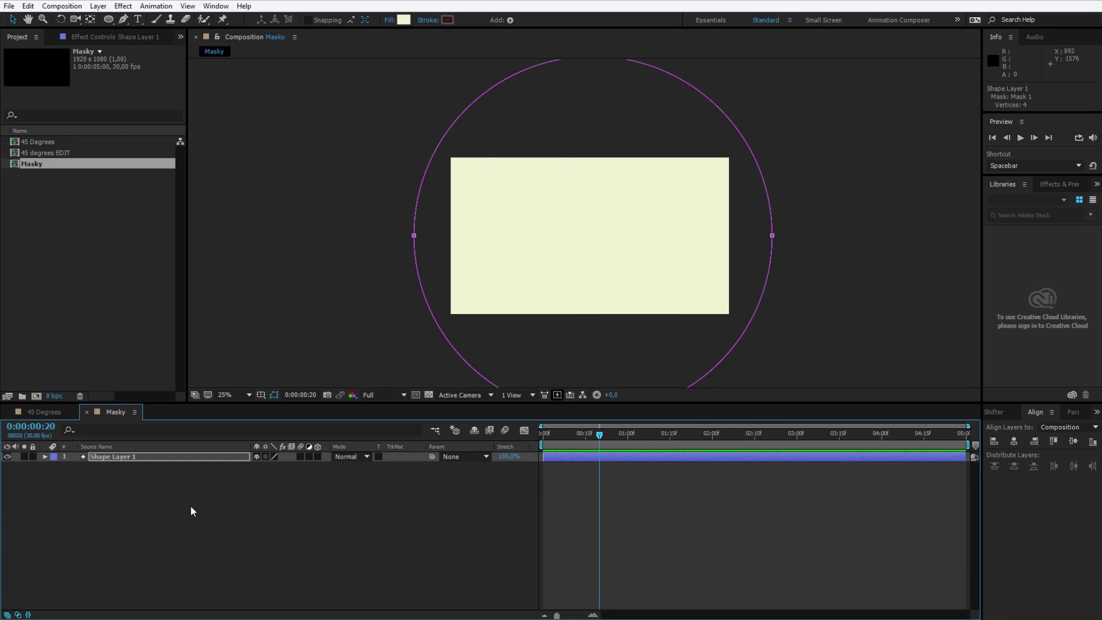
{"action": "left_click", "coordinate": [191, 506]}
{"action": "left_click", "coordinate": [113, 456]}
{"action": "key", "text": "ctrl+d"}
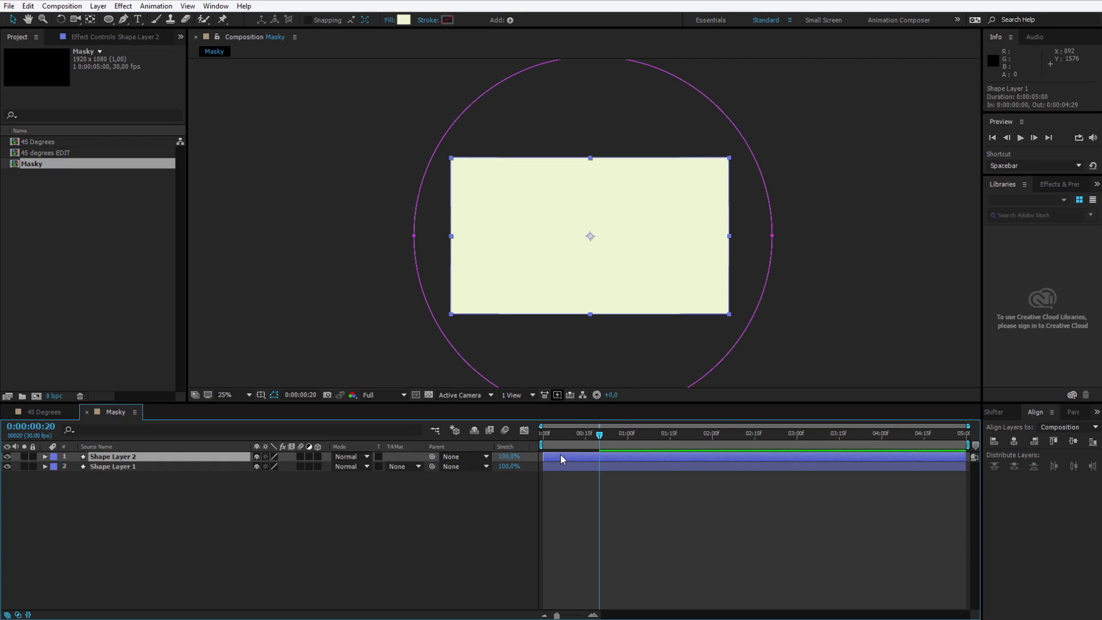
{"action": "left_click_drag", "start_coordinate": [561, 454], "coordinate": [649, 454]}
{"action": "left_click", "coordinate": [342, 456]}
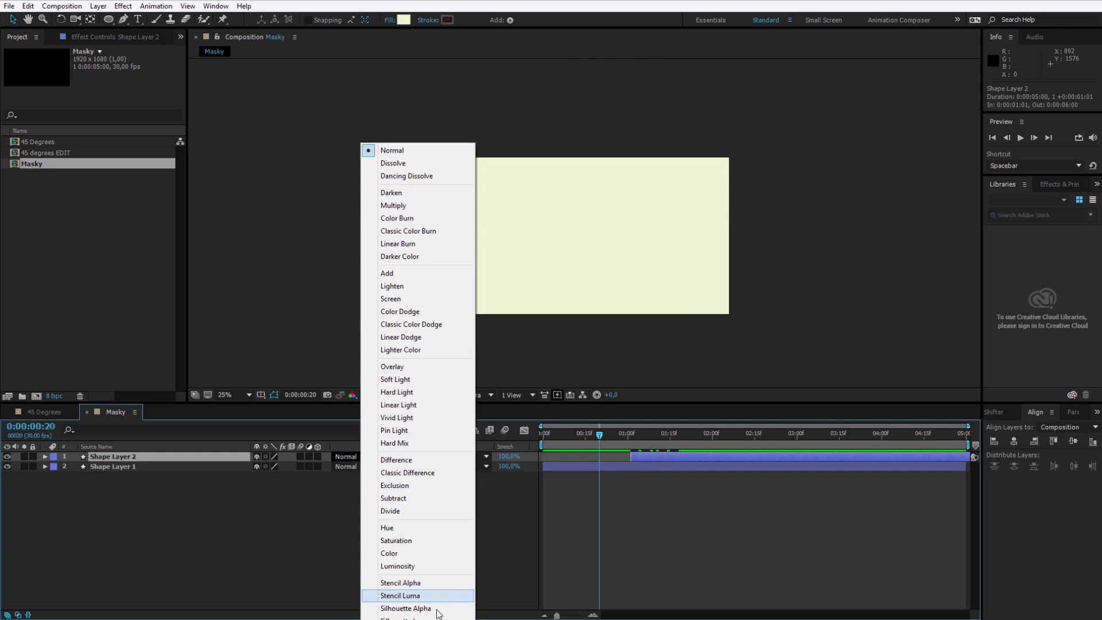
{"action": "left_click", "coordinate": [413, 606]}
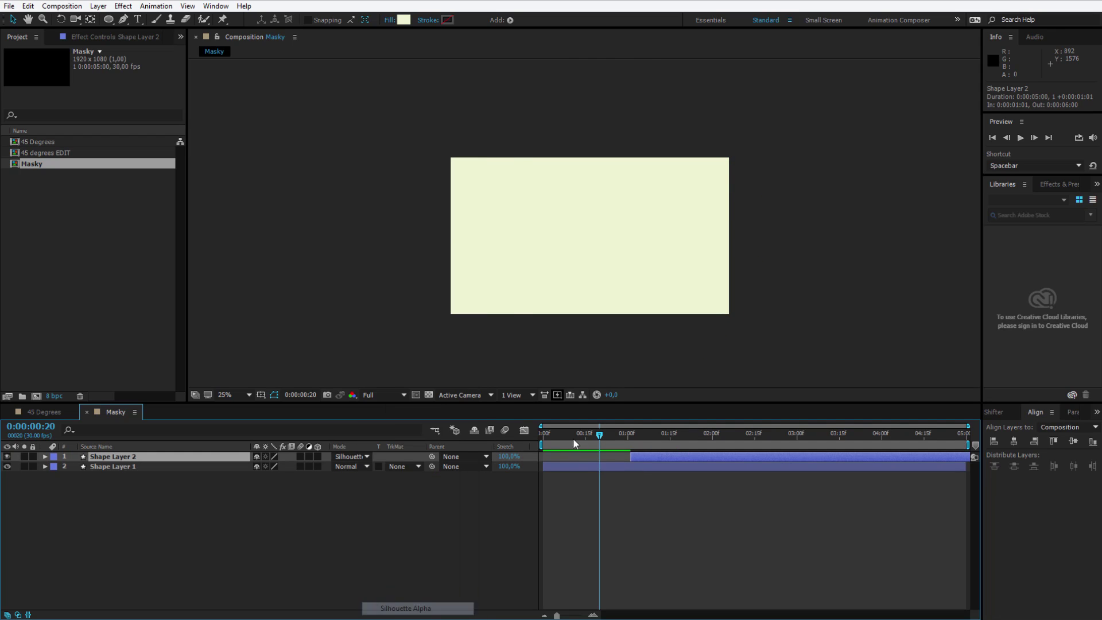
Step: Preview the transition from the first frame, stop at frame 19, and reselect Shape Layer 1
{"action": "key", "text": "Home"}
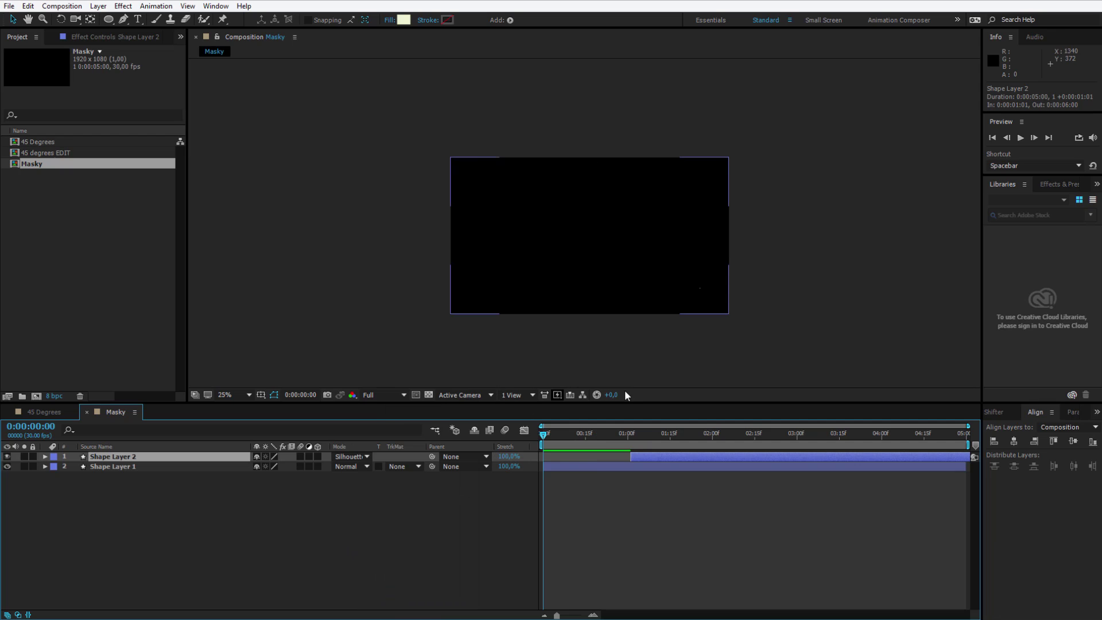
{"action": "key", "text": "space"}
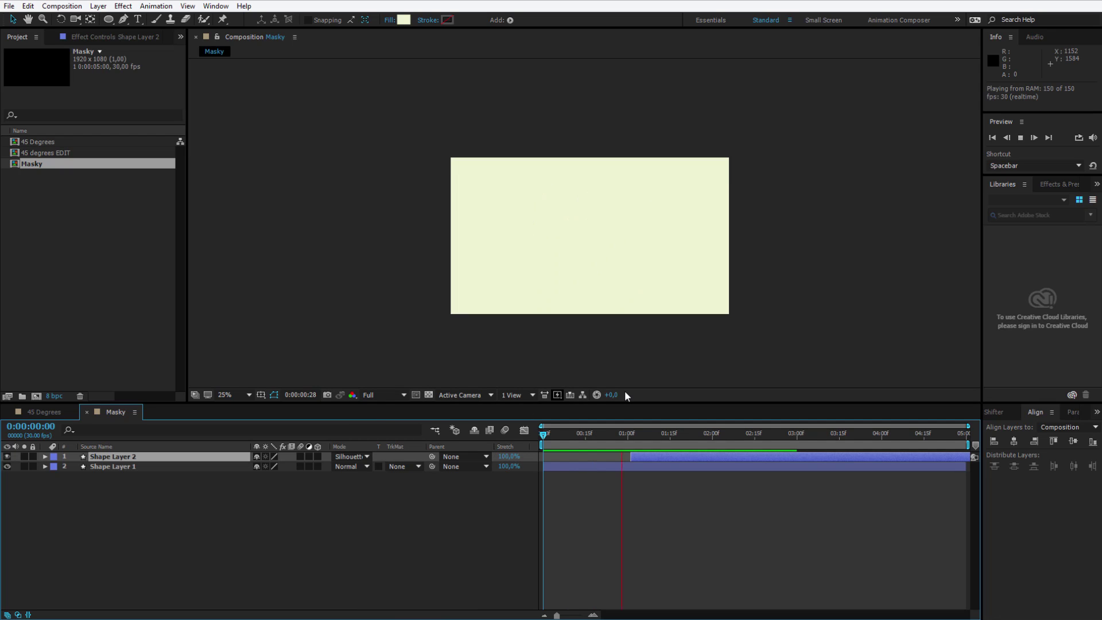
{"action": "left_click", "coordinate": [596, 437]}
{"action": "left_click", "coordinate": [600, 467]}
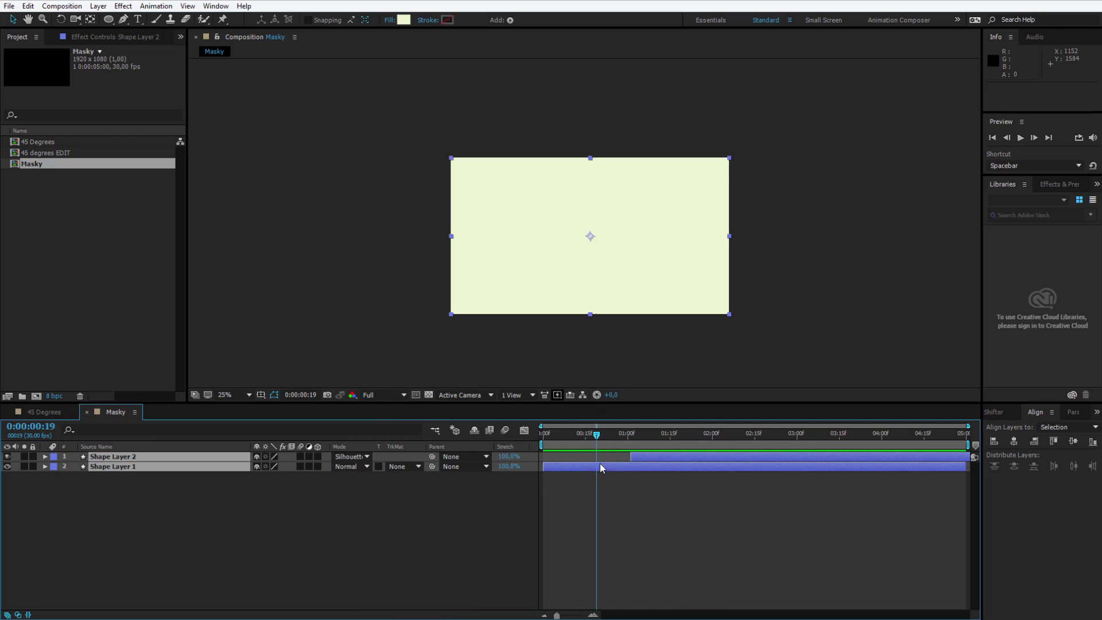
Step: Apply Easy Ease to all Mask Path keyframes on both layers and preview
{"action": "key", "text": "u"}
{"action": "left_click", "coordinate": [678, 527]}
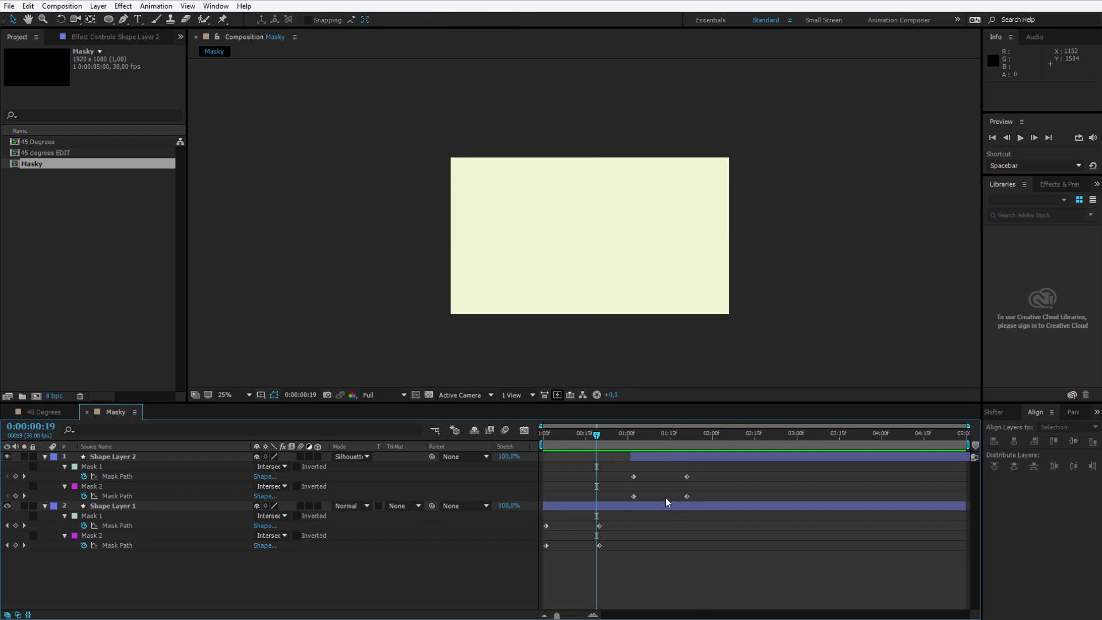
{"action": "left_click", "coordinate": [667, 461]}
{"action": "left_click", "coordinate": [670, 532]}
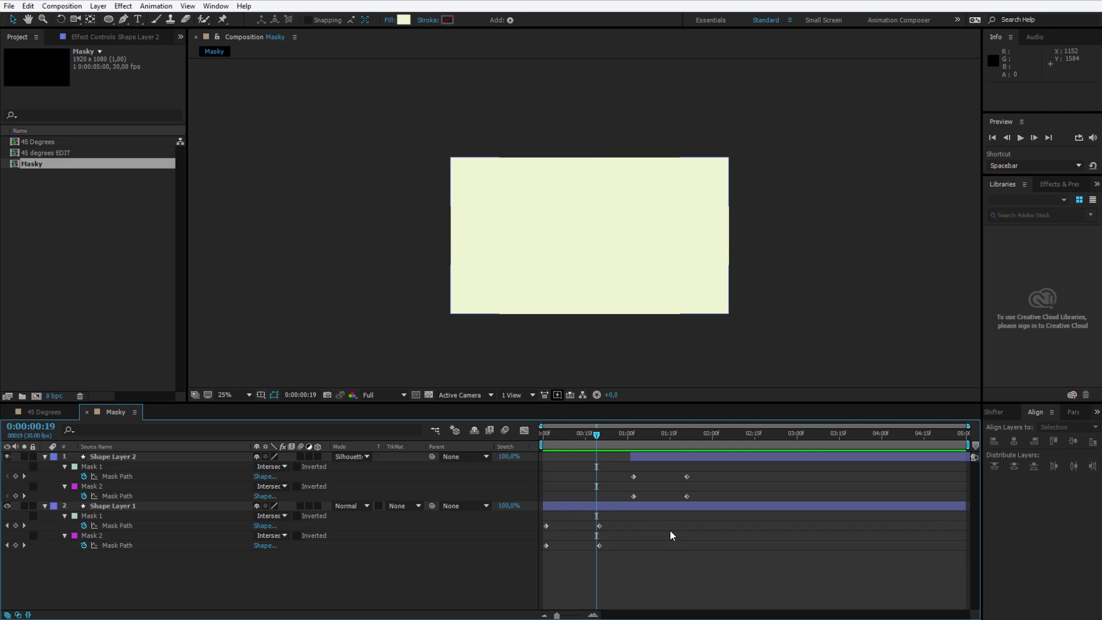
{"action": "left_click_drag", "start_coordinate": [714, 586], "coordinate": [500, 451]}
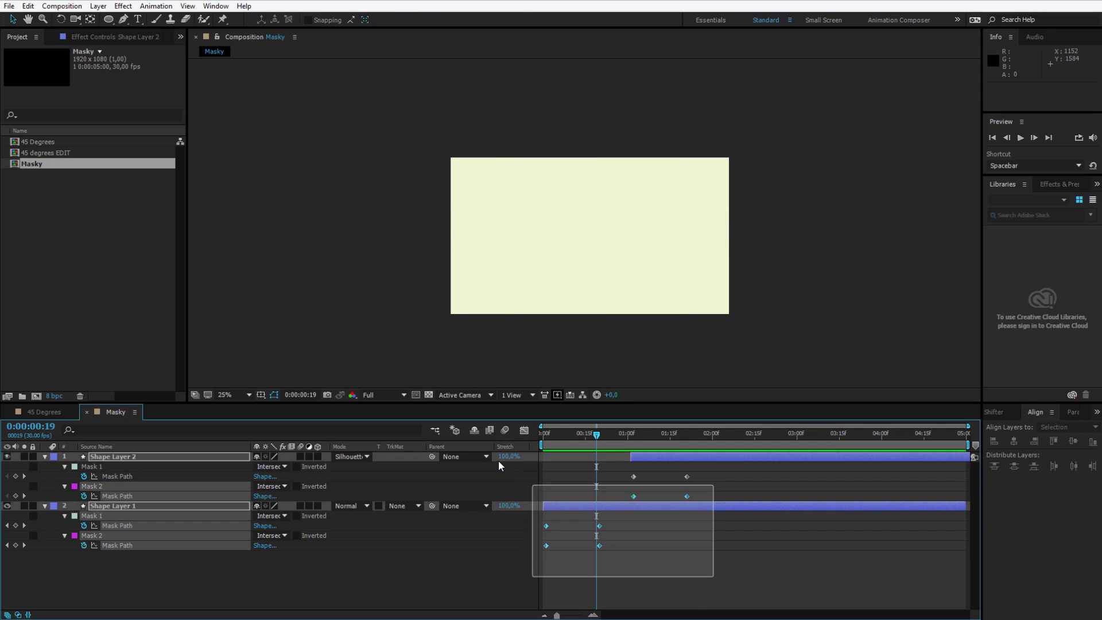
{"action": "right_click", "coordinate": [546, 531]}
{"action": "left_click", "coordinate": [733, 545]}
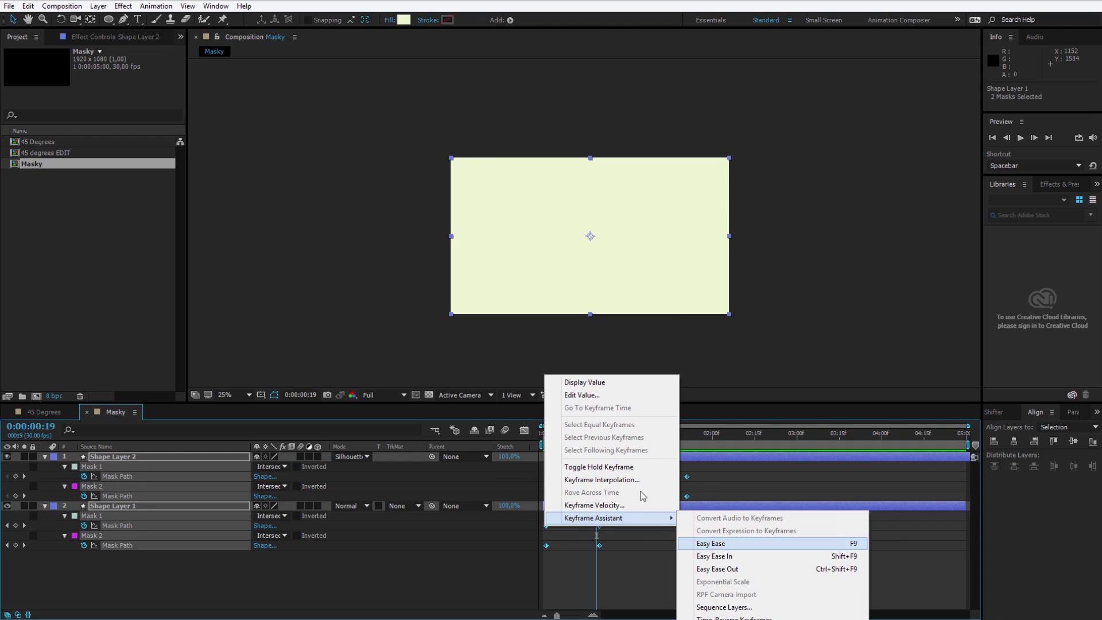
{"action": "left_click_drag", "start_coordinate": [564, 434], "coordinate": [543, 465]}
{"action": "left_click", "coordinate": [714, 591]}
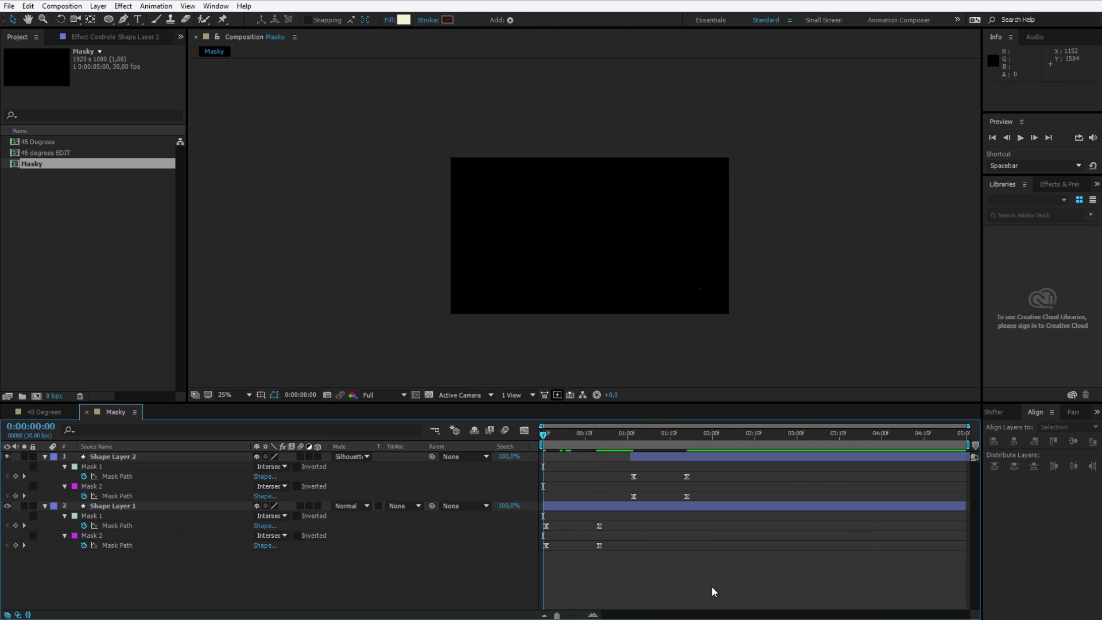
{"action": "key", "text": "space"}
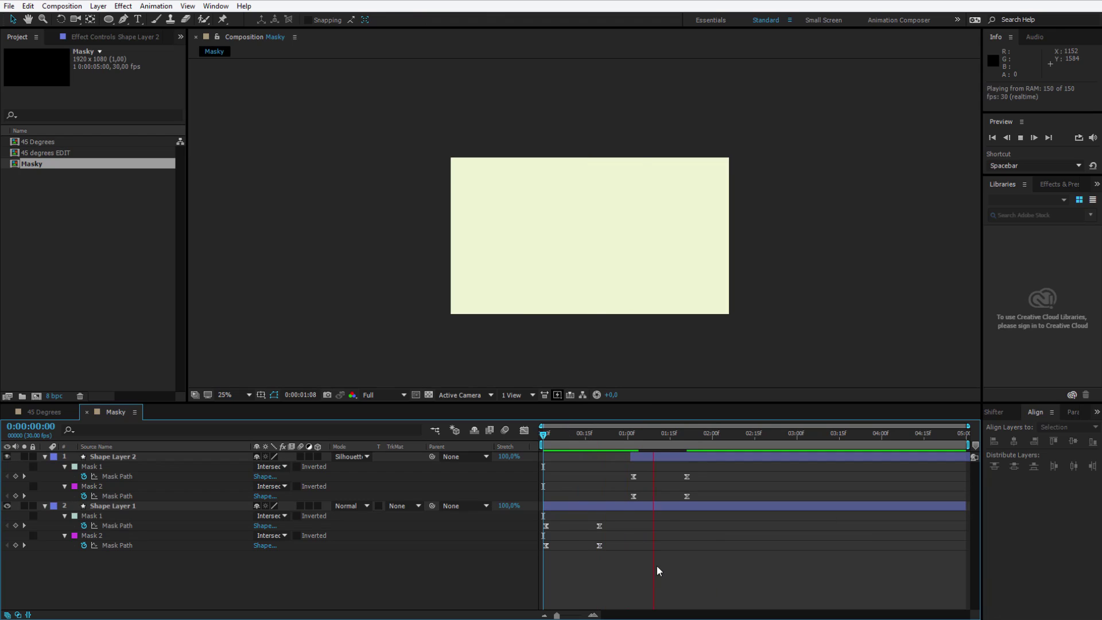
Step: Move Shape Layer 1's second mask keyframes slightly earlier and preview the quicker timing
{"action": "left_click_drag", "start_coordinate": [579, 522], "coordinate": [634, 570]}
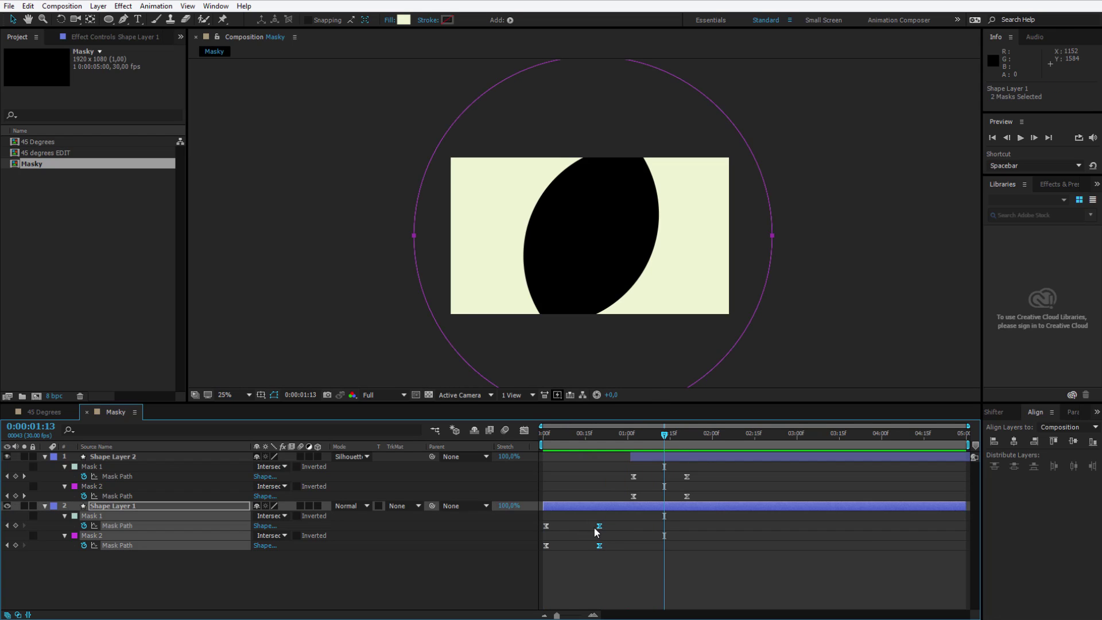
{"action": "left_click_drag", "start_coordinate": [594, 527], "coordinate": [578, 525]}
{"action": "key", "text": "Home"}
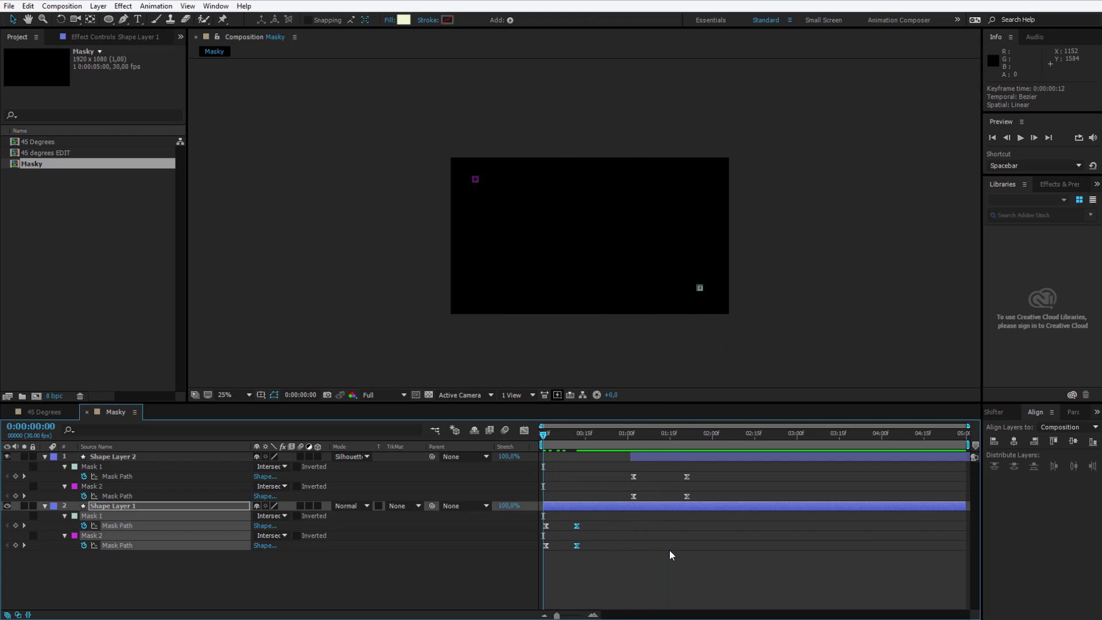
{"action": "key", "text": "space"}
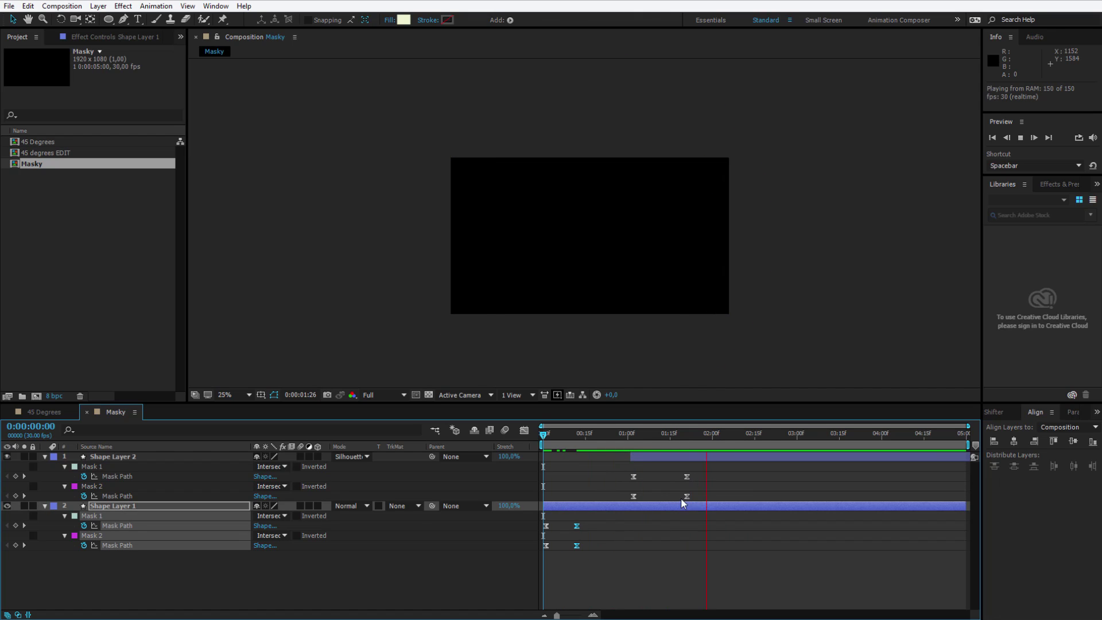
Step: Move Shape Layer 2's second keyframes slightly earlier, preview, and inspect at 0:00:01:08
{"action": "mouse_move", "coordinate": [682, 503]}
{"action": "left_mouse_down"}
{"action": "mouse_move", "coordinate": [693, 472]}
{"action": "mouse_move", "coordinate": [676, 475]}
{"action": "left_mouse_up"}
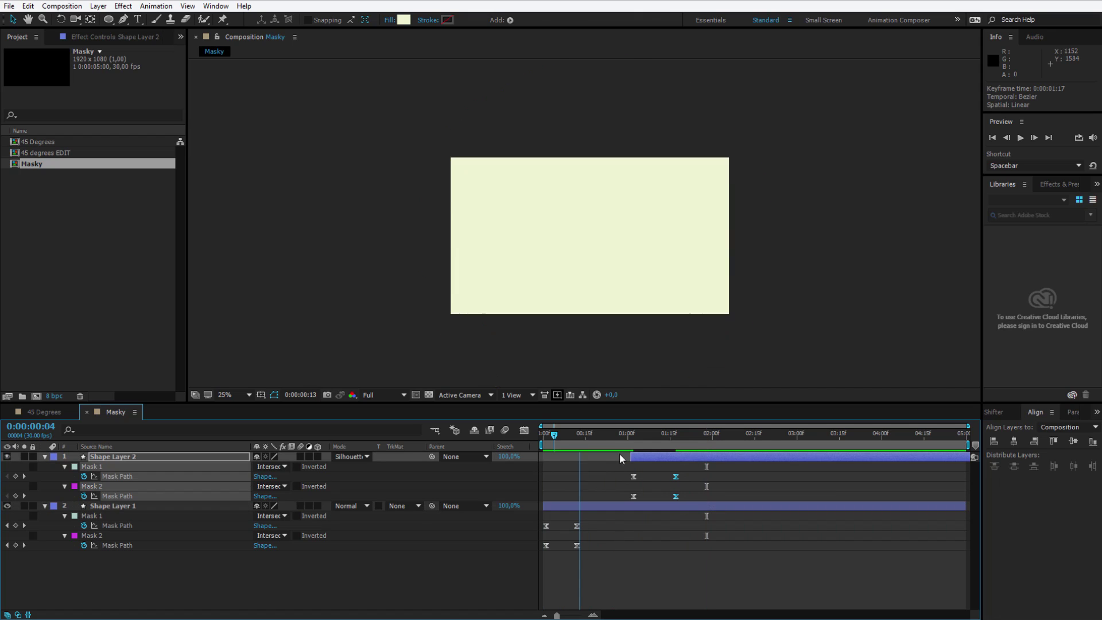
{"action": "key", "text": "Home"}
{"action": "key", "text": "space"}
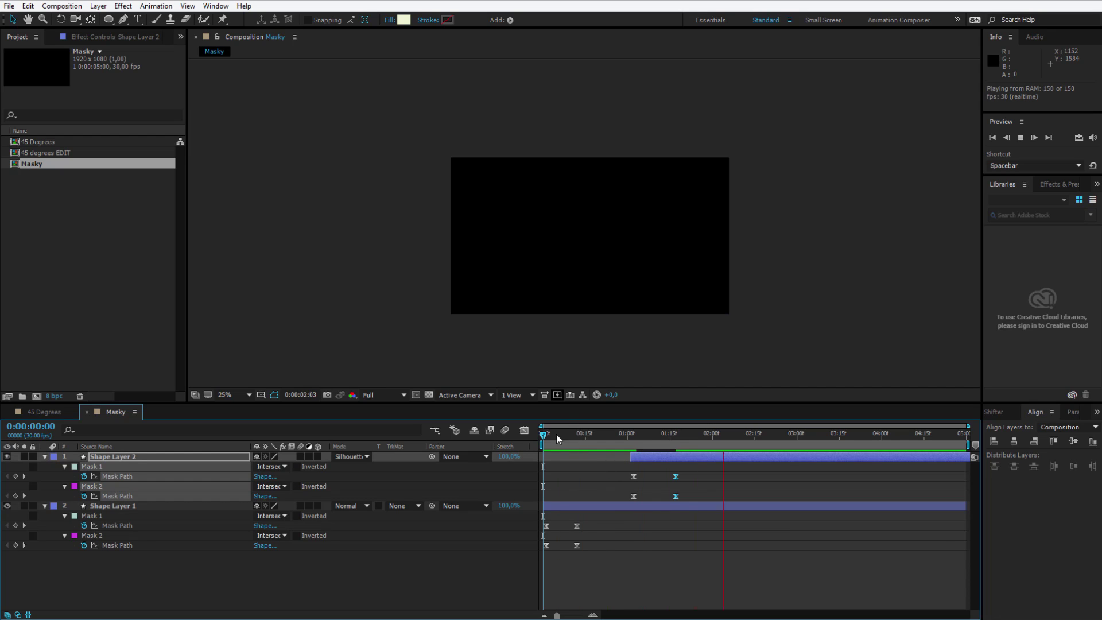
{"action": "left_click_drag", "start_coordinate": [556, 434], "coordinate": [650, 439]}
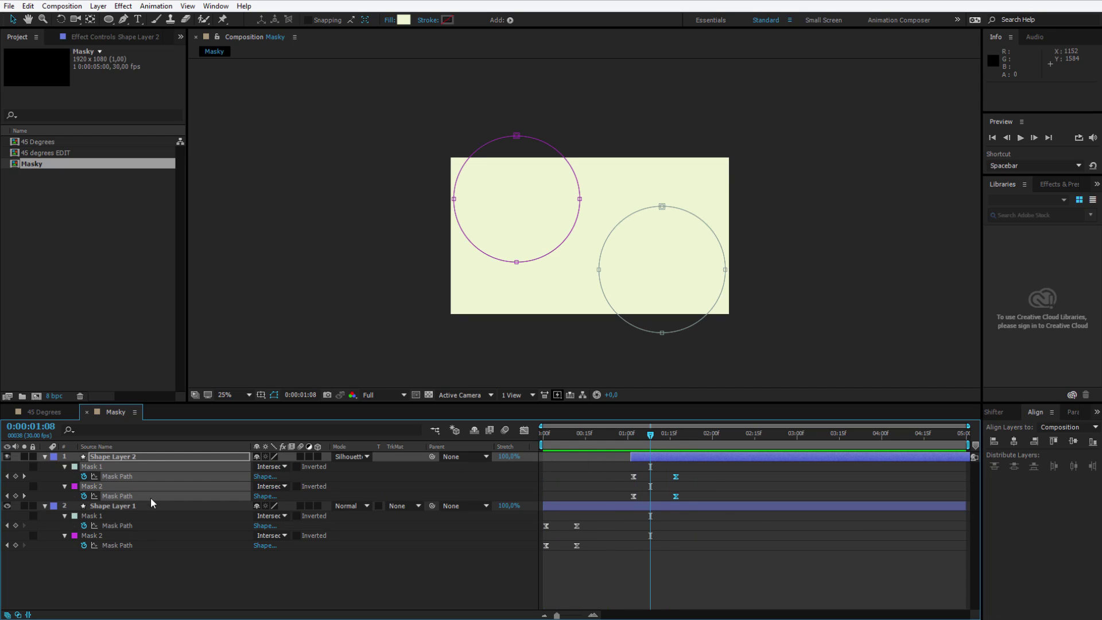
{"action": "left_click", "coordinate": [185, 590]}
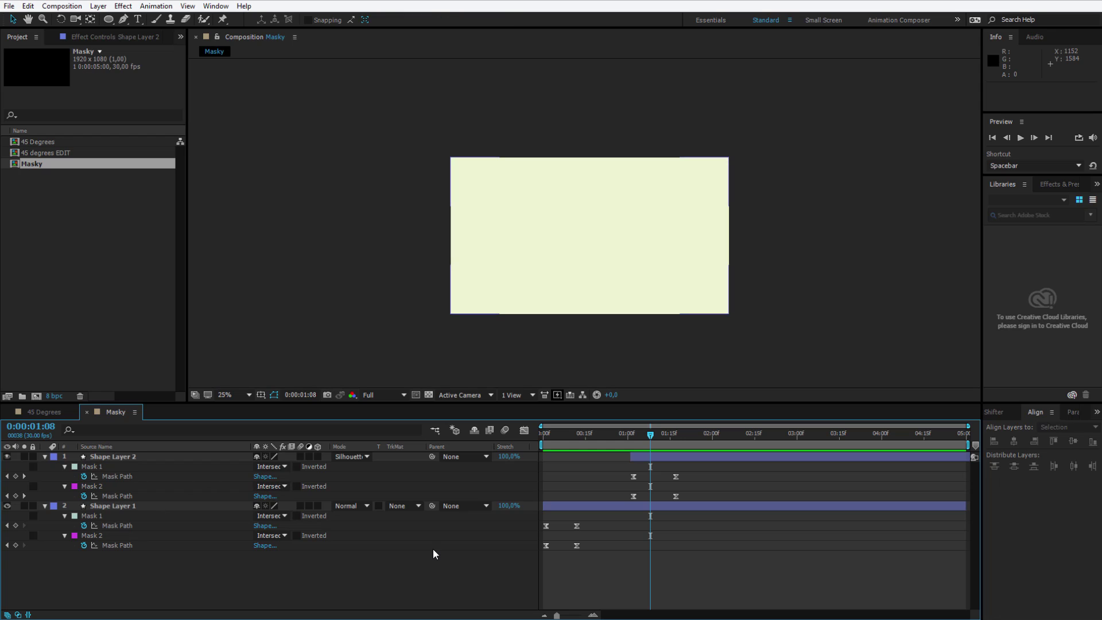